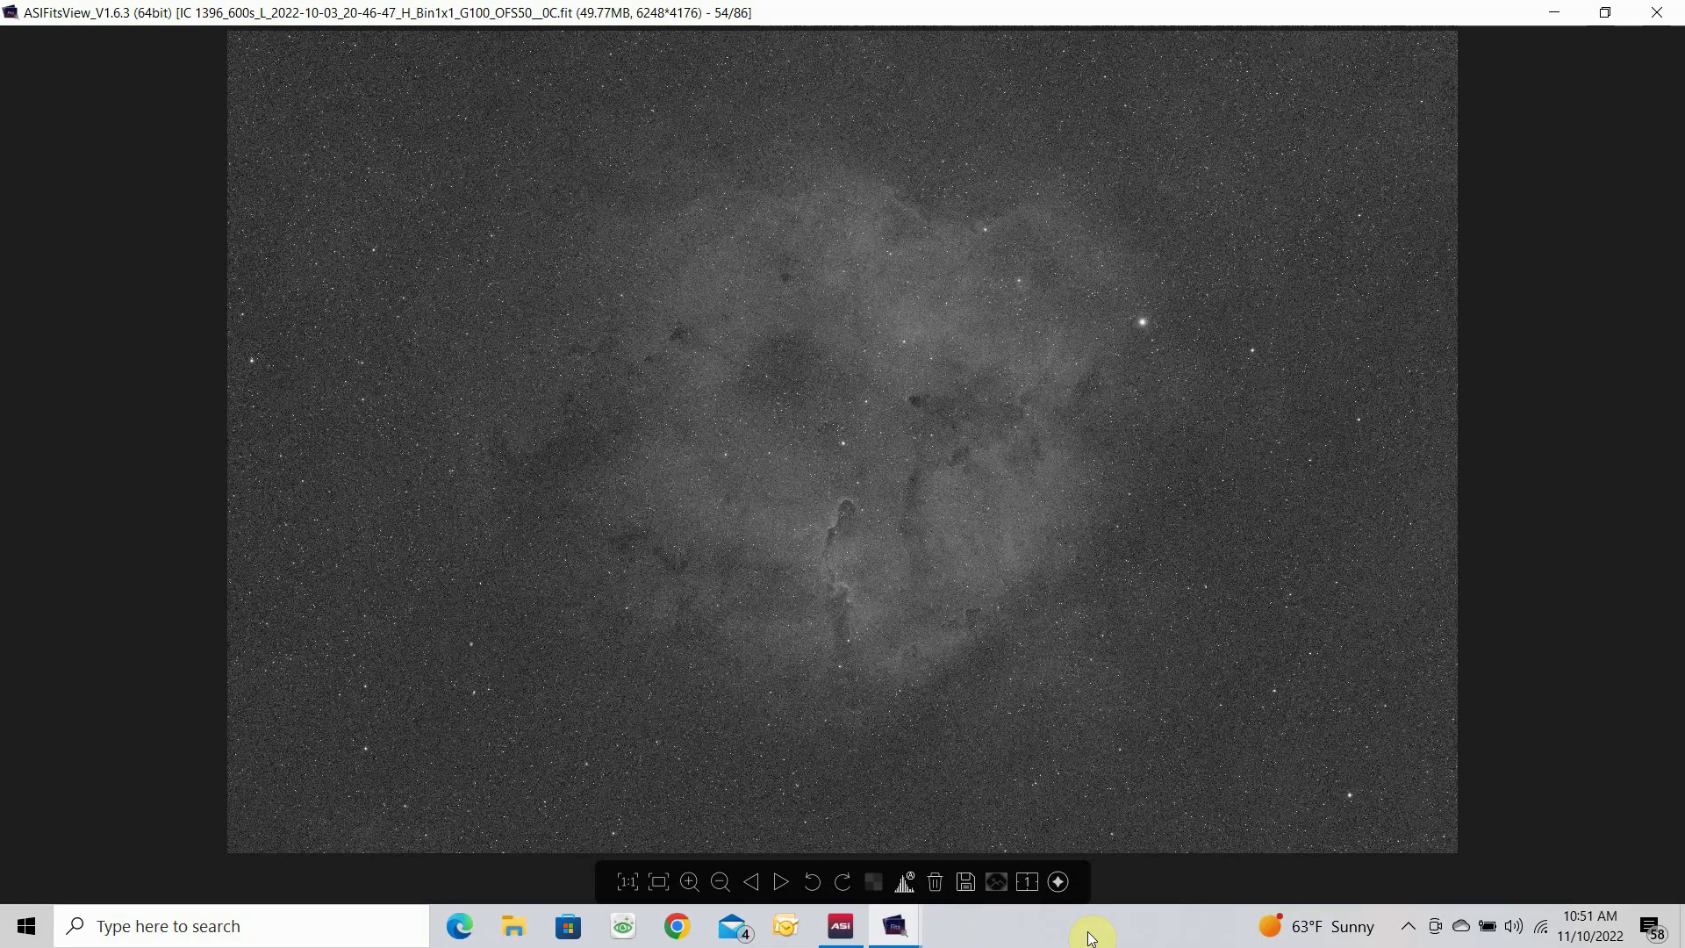
Step: Browse forward through the IC 1396 H-filter 600-second frames, starting after frame 54, to examine the nebula's hydrogen signal
{"action": "left_click", "coordinate": [781, 884]}
{"action": "left_click", "coordinate": [781, 882]}
{"action": "left_click", "coordinate": [781, 883]}
{"action": "left_click", "coordinate": [782, 881]}
{"action": "left_click", "coordinate": [782, 881]}
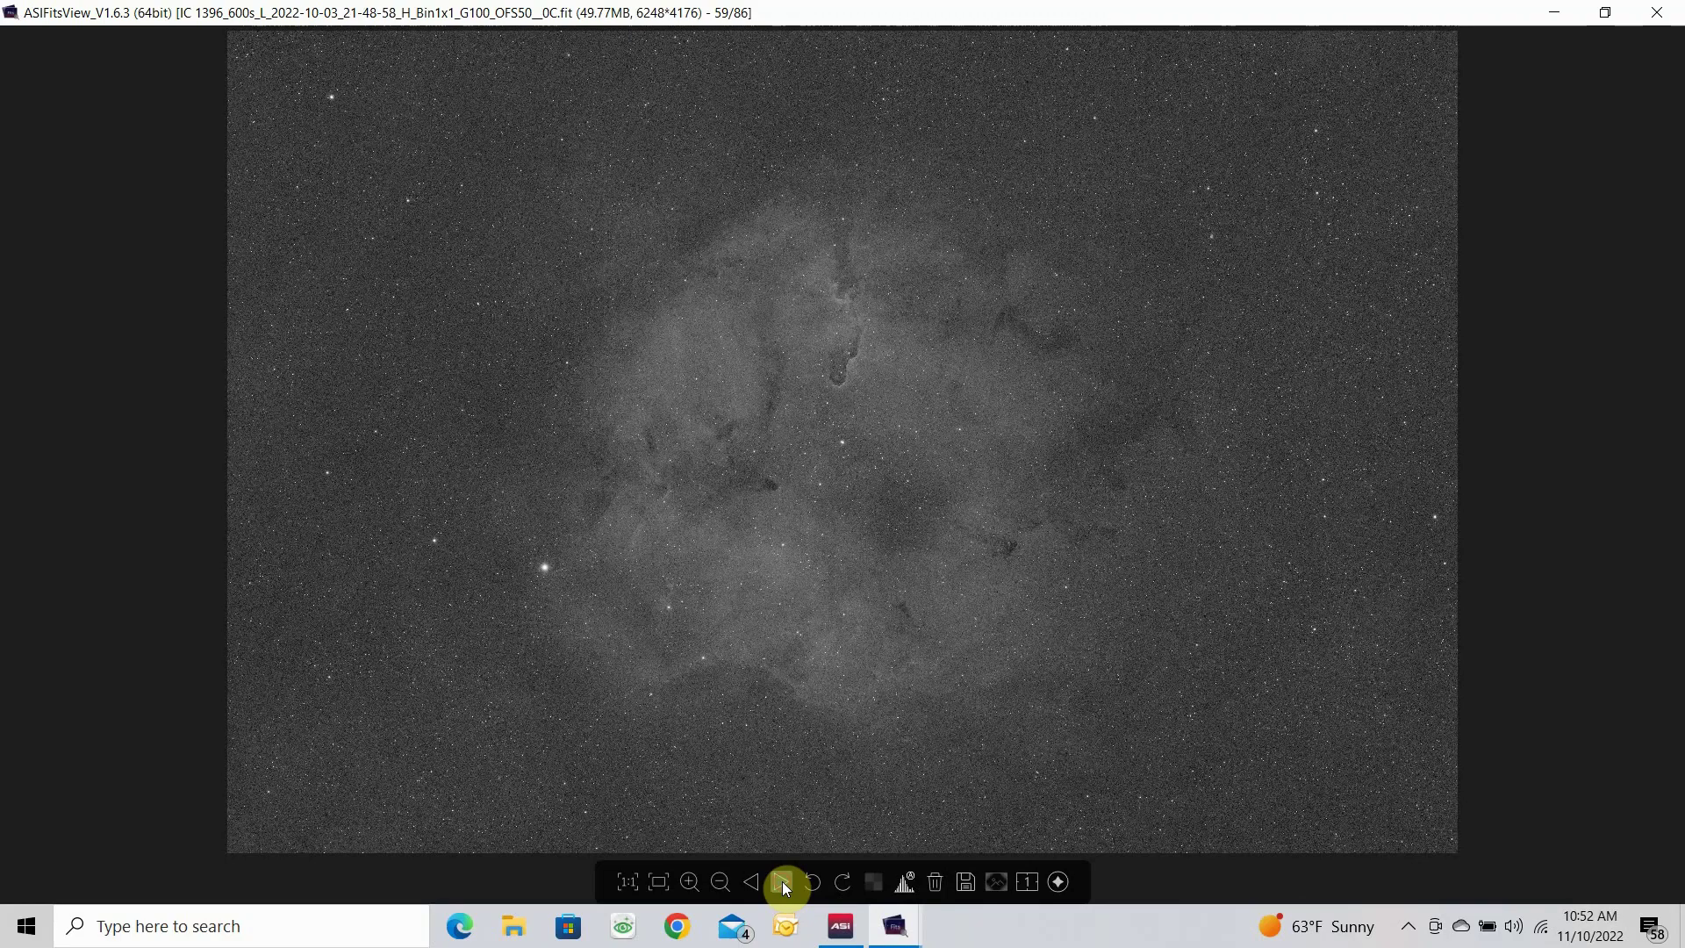
{"action": "left_click", "coordinate": [783, 880]}
{"action": "left_click", "coordinate": [782, 880]}
{"action": "left_click", "coordinate": [782, 880]}
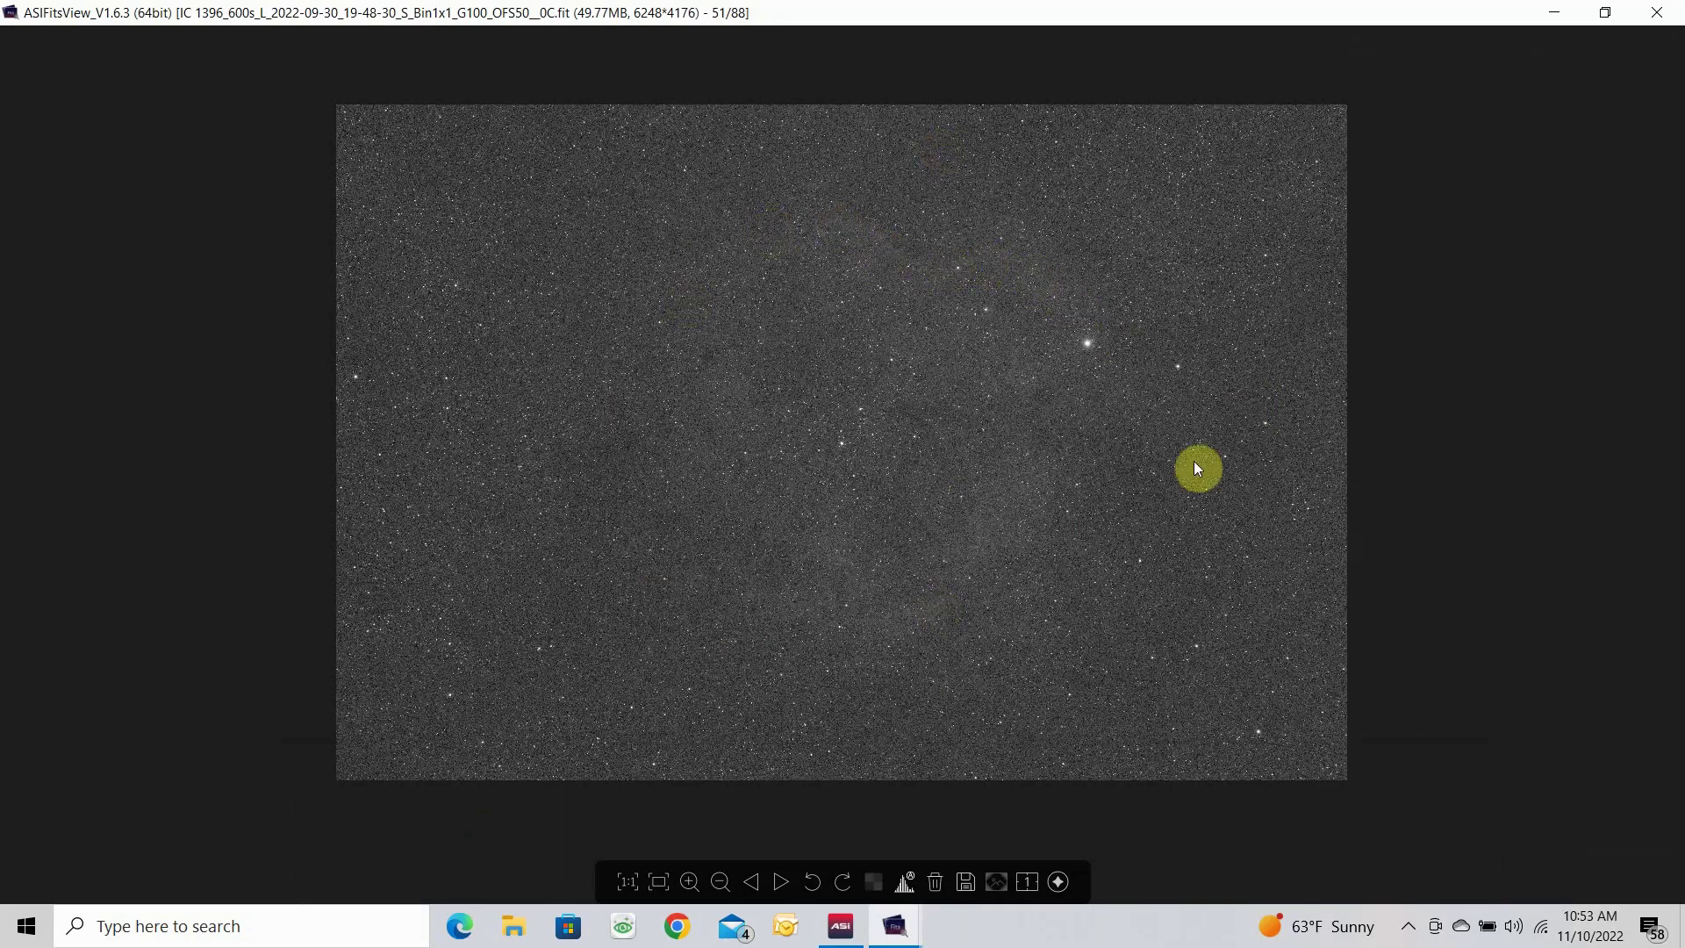
Step: Bring up the IC 1396 O-filter frame from 2022-09-27 to examine its oxygen signal
{"action": "mouse_move", "coordinate": [897, 933]}
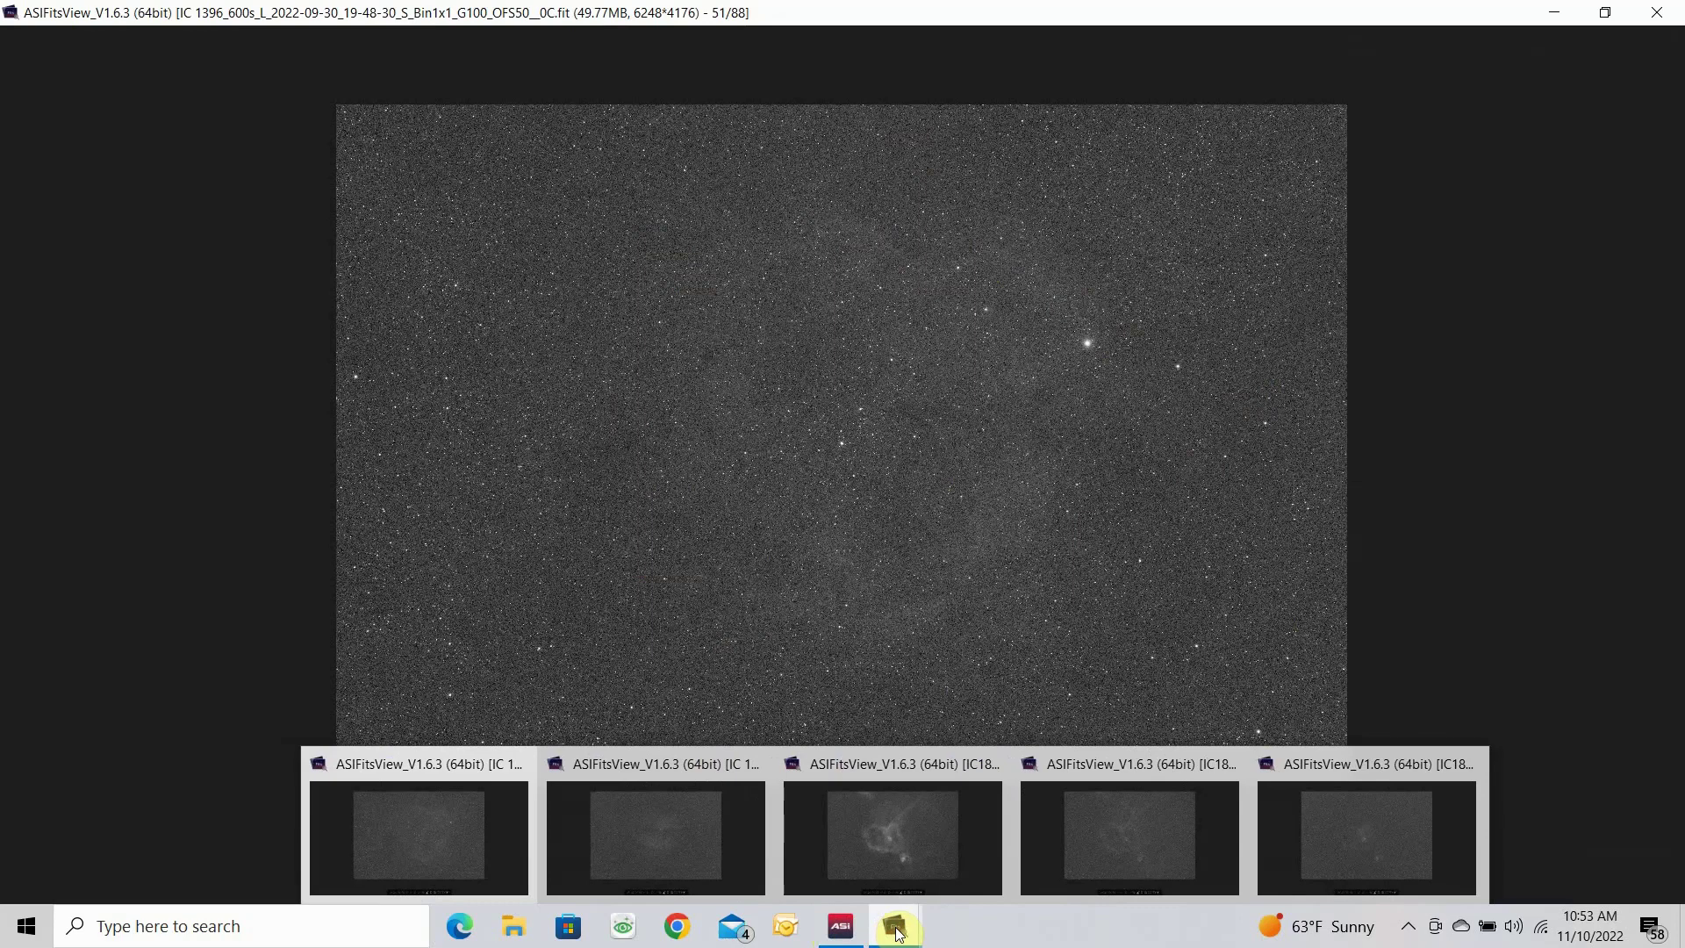
{"action": "left_click", "coordinate": [667, 831]}
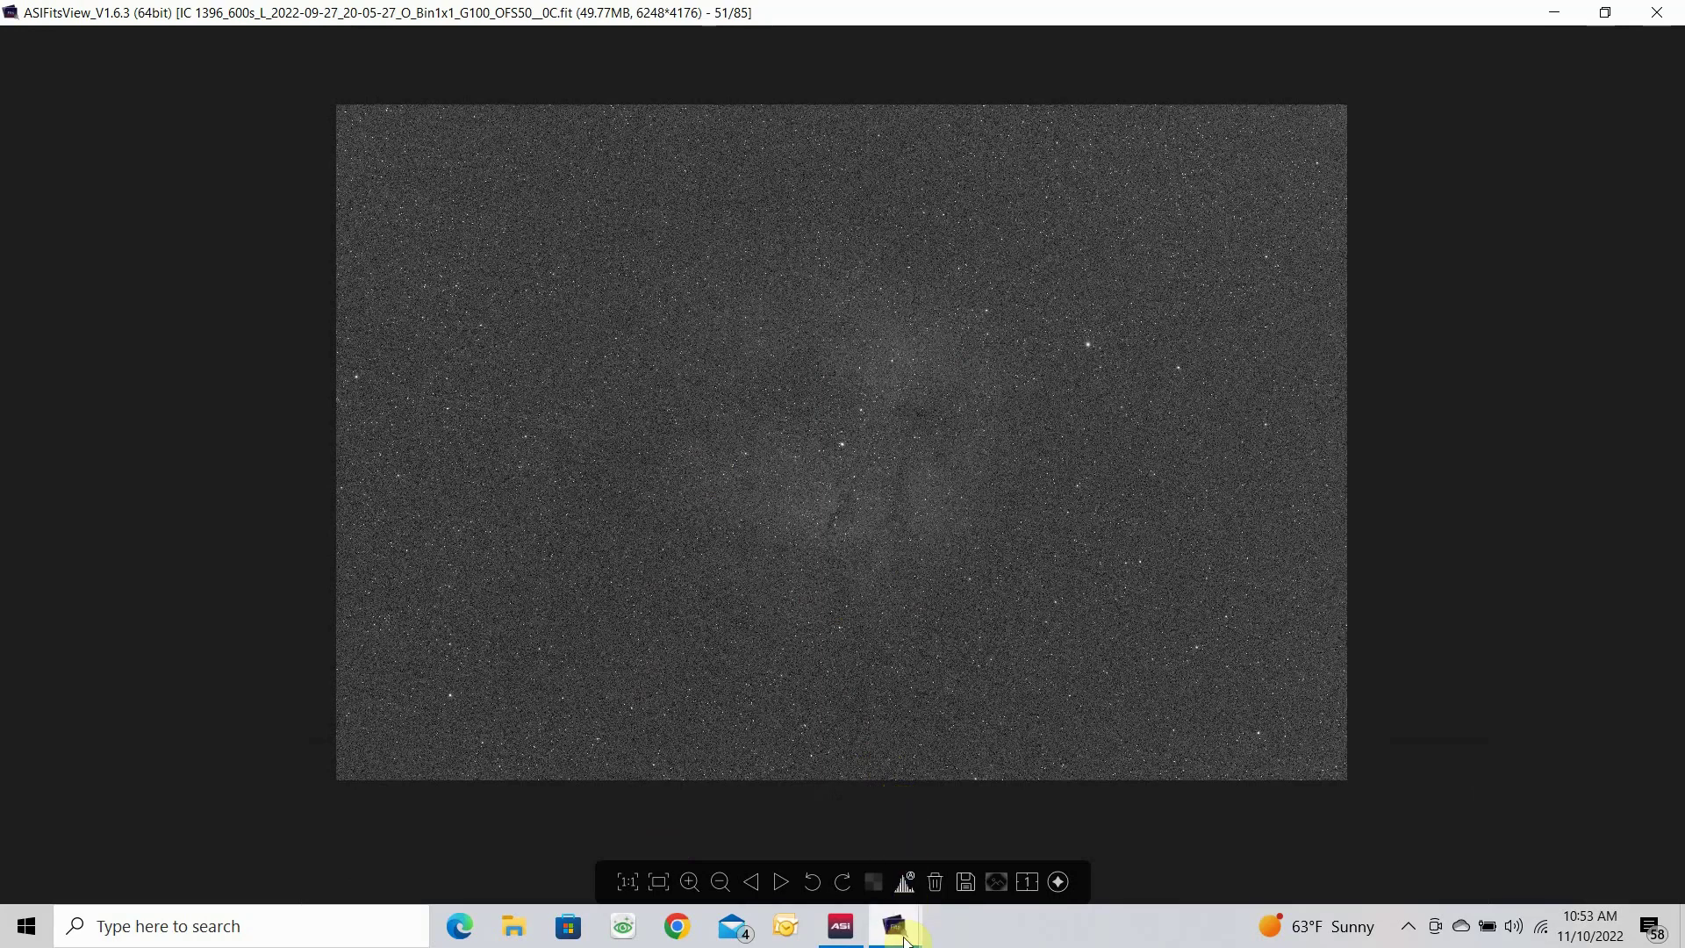
Step: Switch to the IC1805 H-filter frames and browse forward from frame 51 to 56
{"action": "mouse_move", "coordinate": [899, 938]}
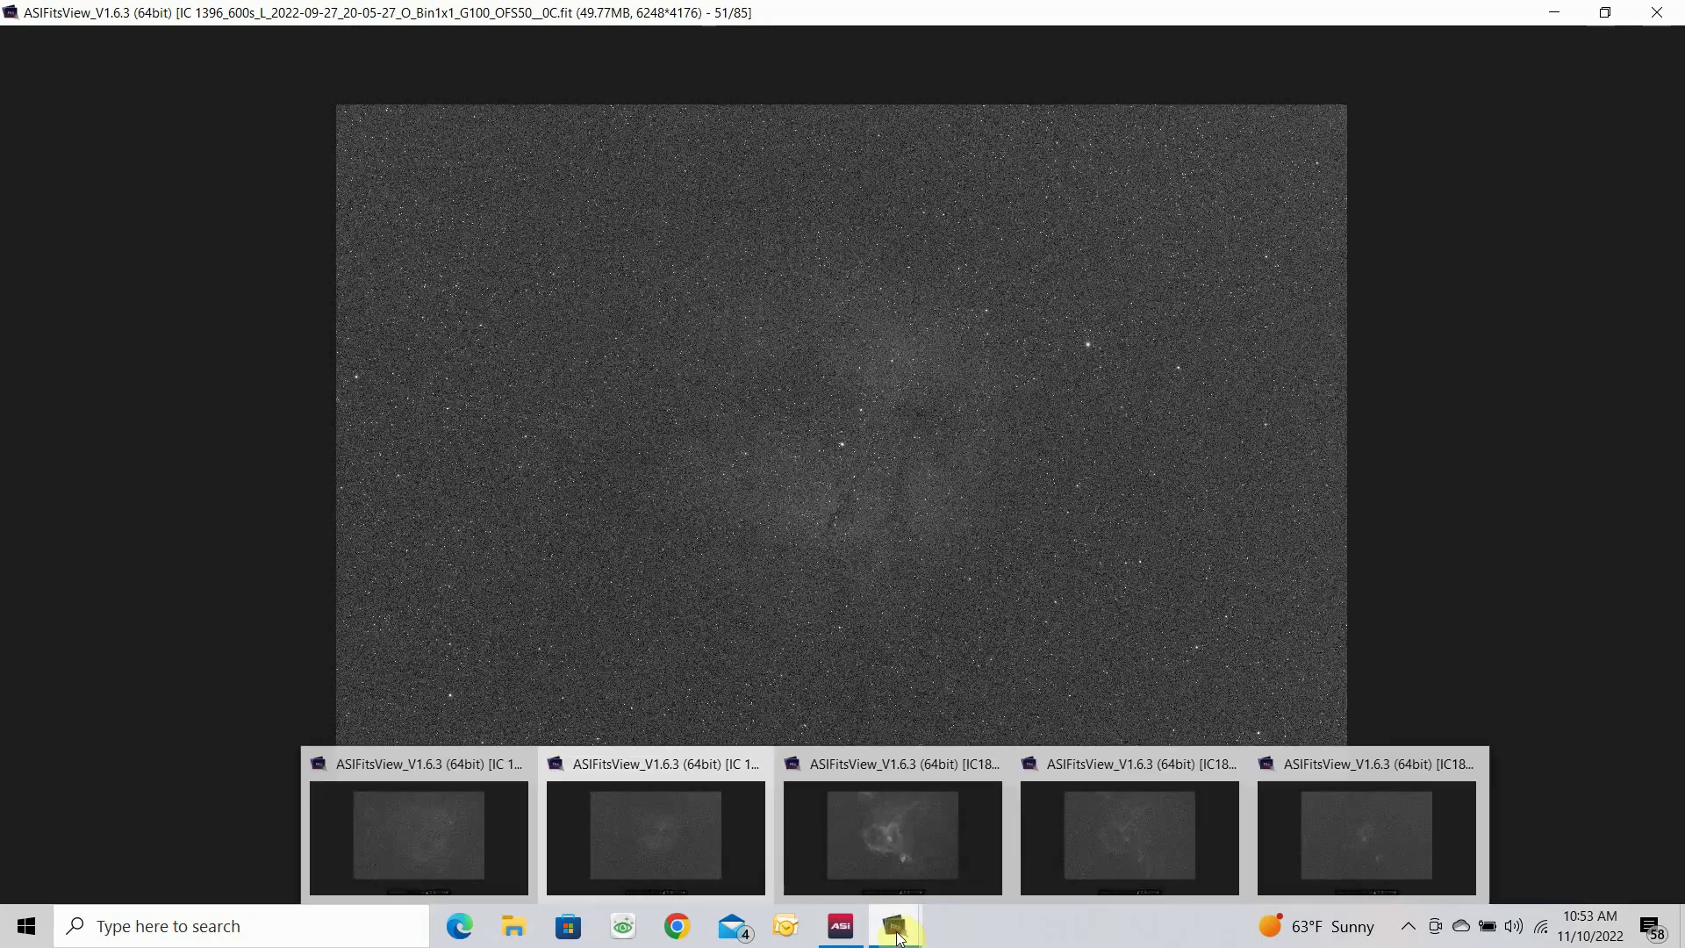
{"action": "left_click", "coordinate": [888, 842]}
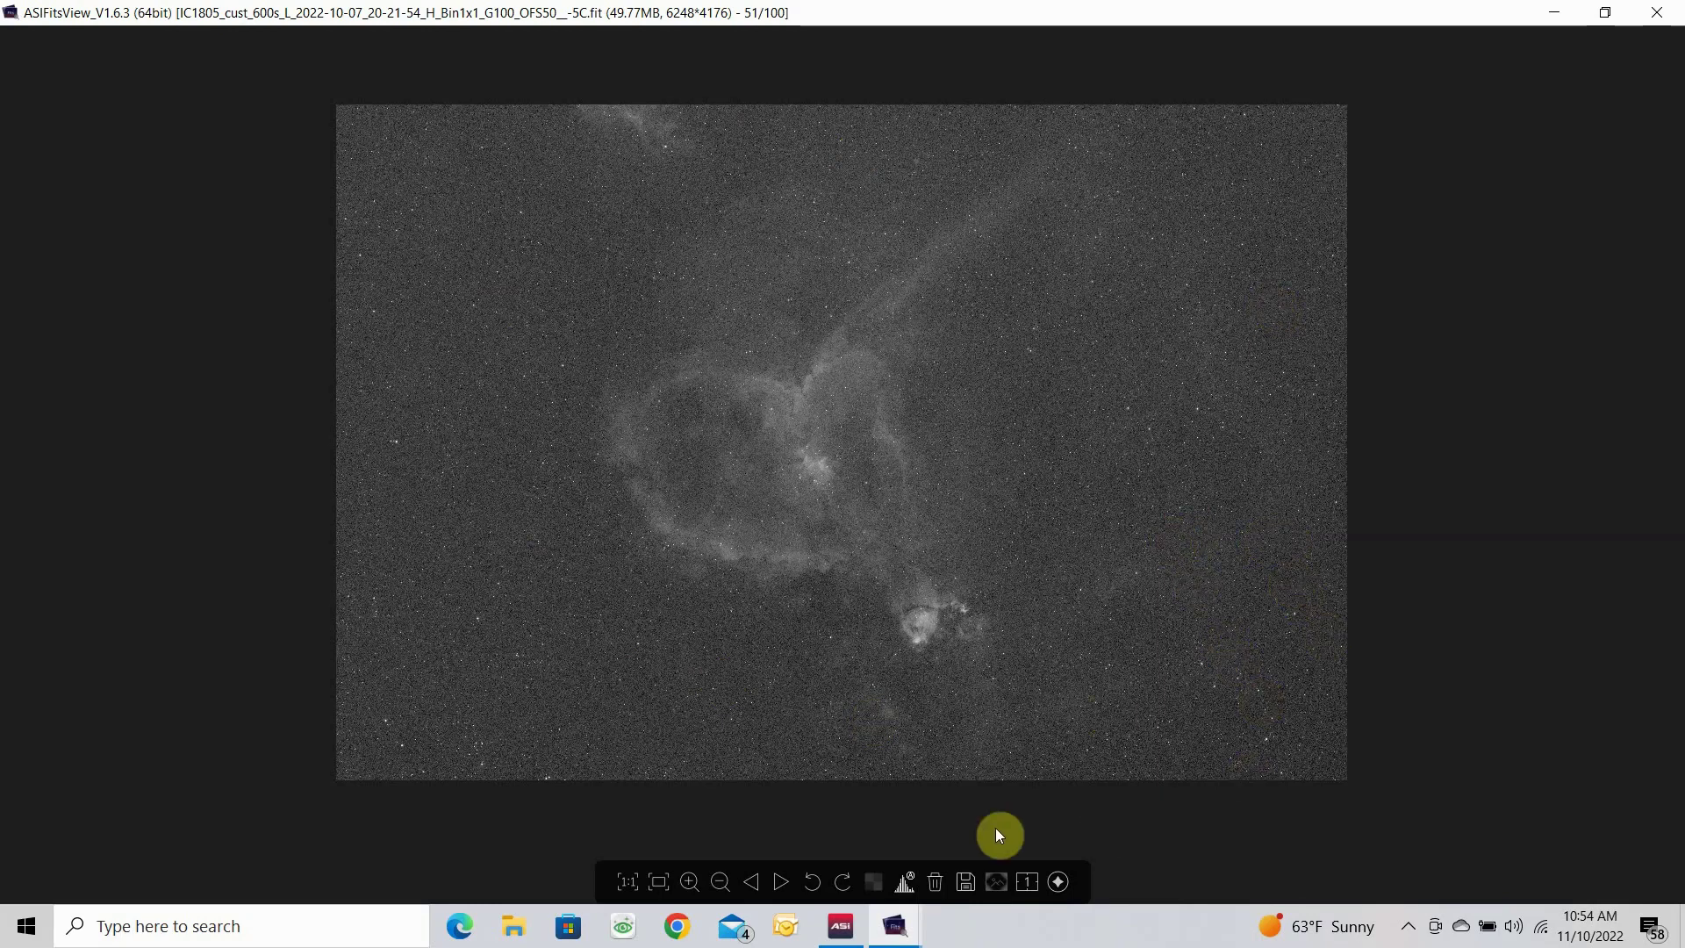
{"action": "left_click", "coordinate": [779, 880]}
{"action": "left_click", "coordinate": [781, 884]}
{"action": "left_click", "coordinate": [780, 883]}
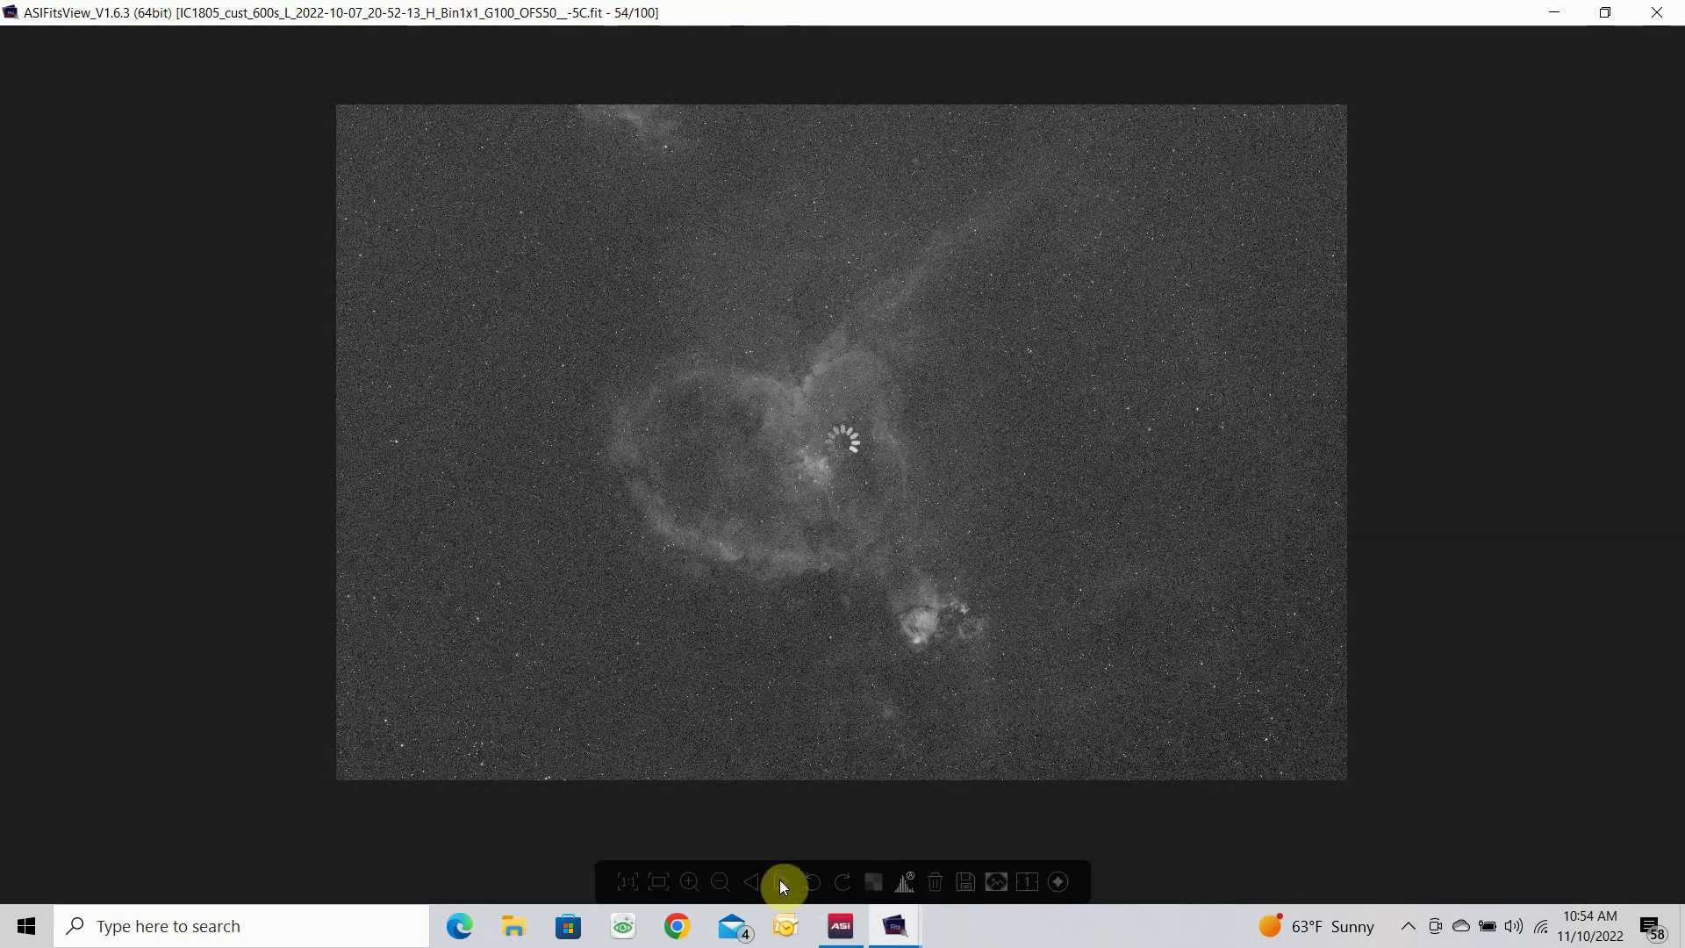
{"action": "left_click", "coordinate": [781, 883]}
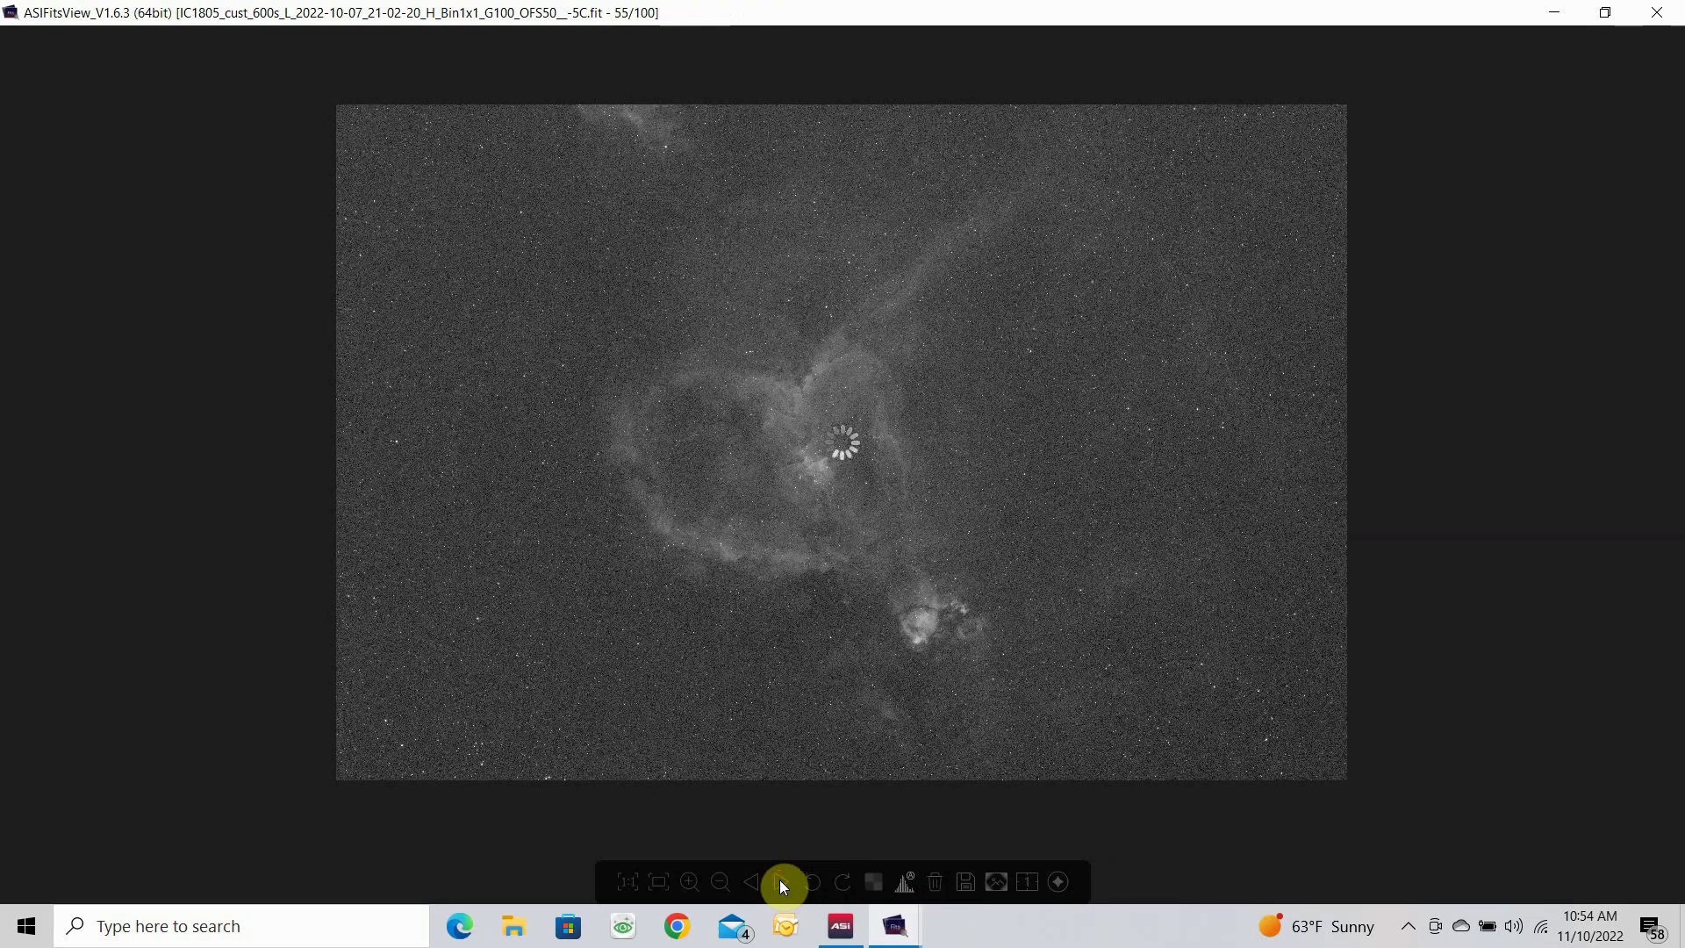
{"action": "left_click", "coordinate": [781, 884]}
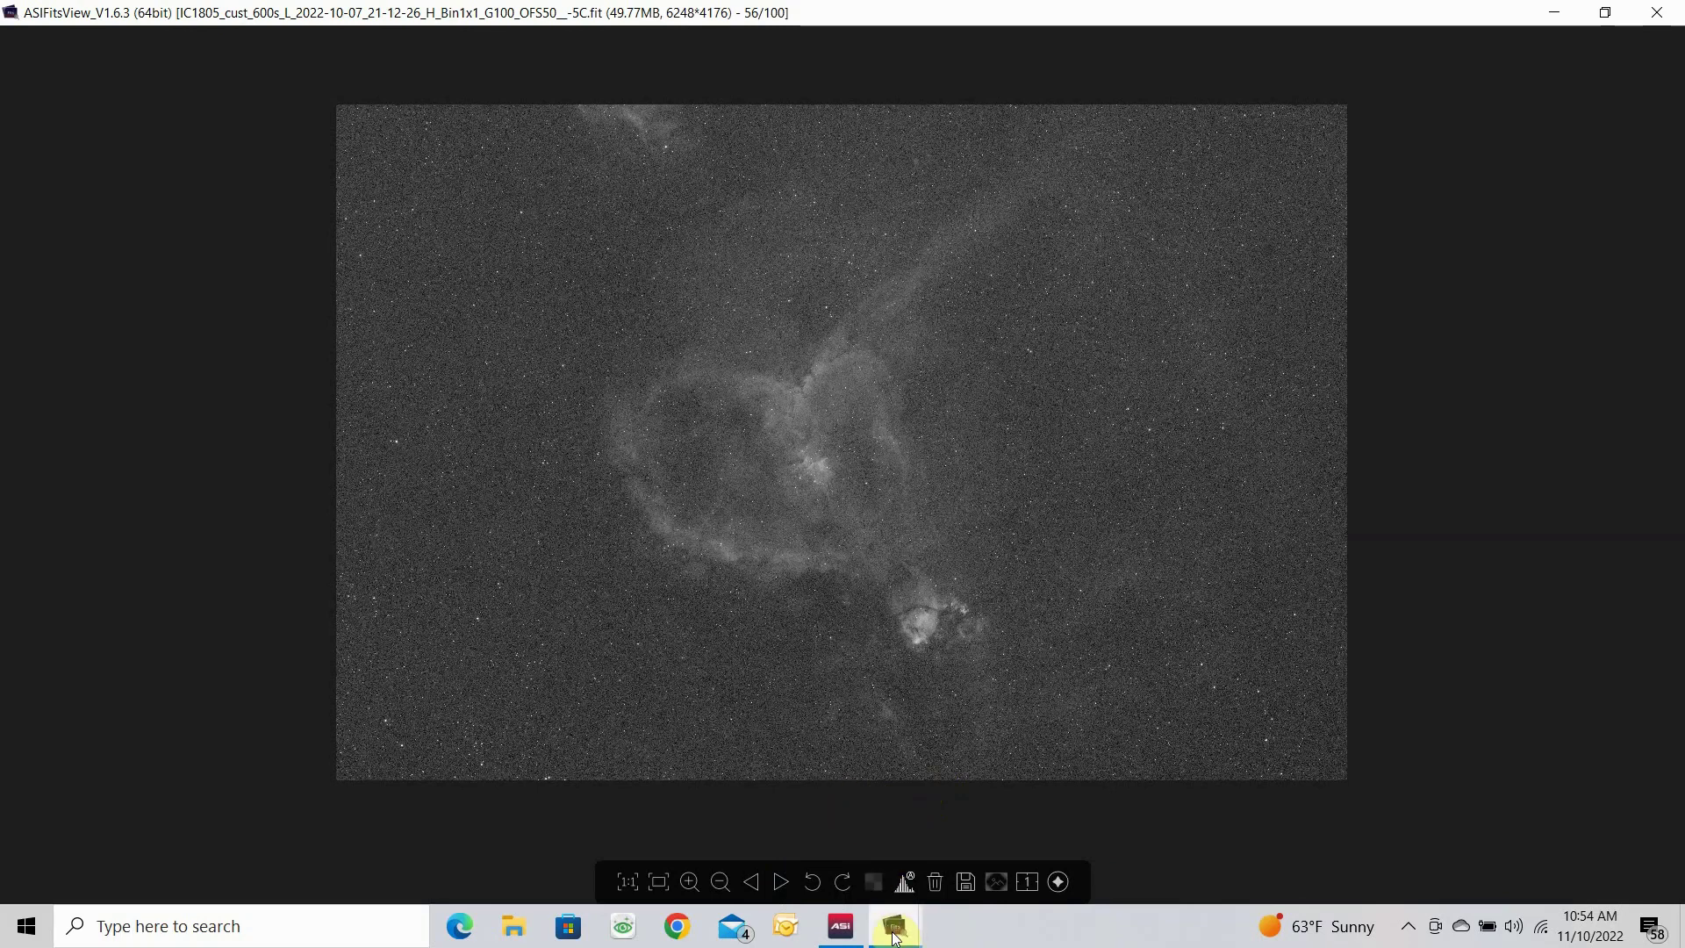
Step: Switch to the IC1805 S-filter frames and browse forward from frame 1 to 5
{"action": "mouse_move", "coordinate": [895, 937]}
{"action": "left_click", "coordinate": [1118, 848]}
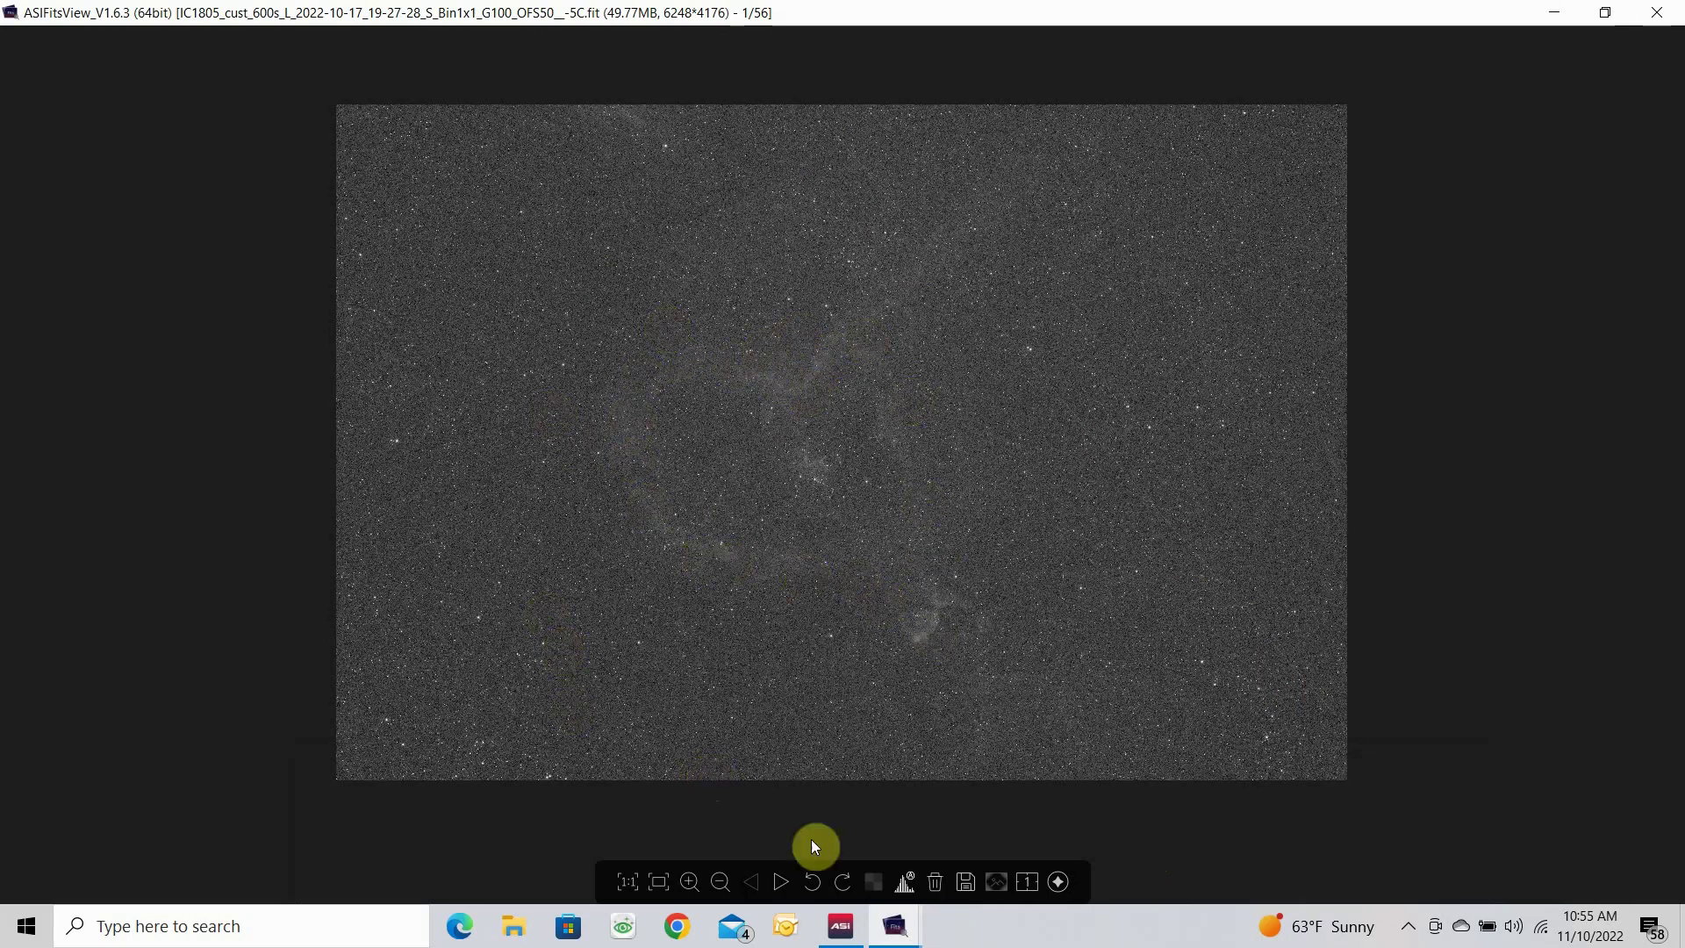
{"action": "left_click", "coordinate": [778, 885]}
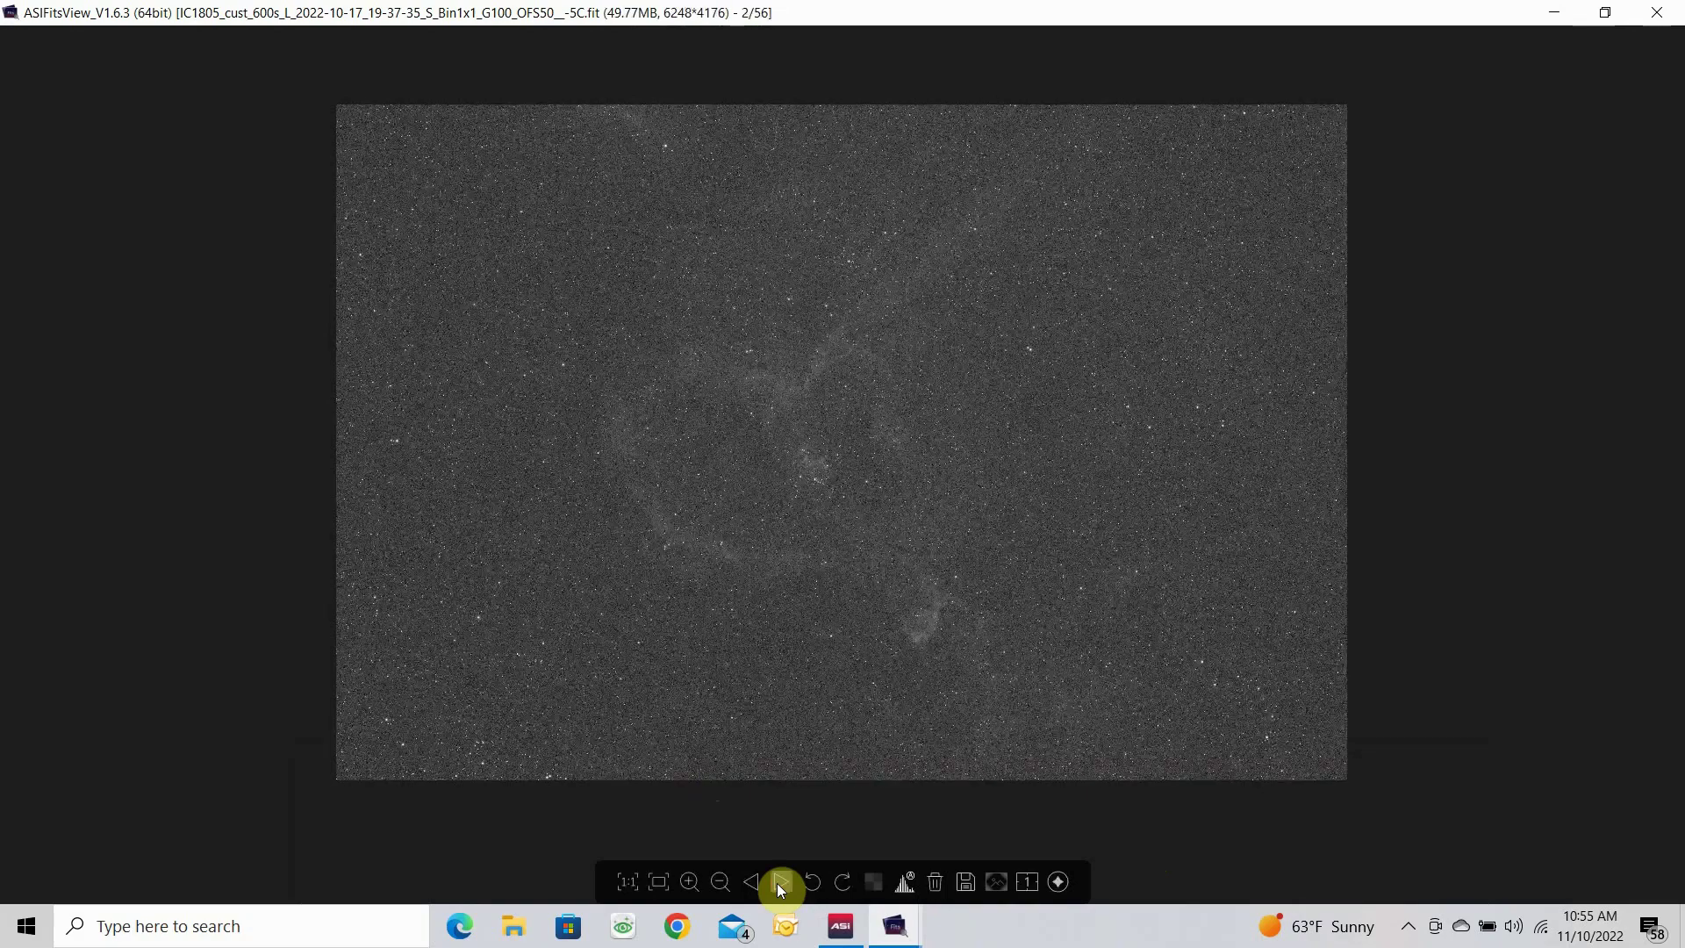
{"action": "left_click", "coordinate": [778, 885]}
{"action": "left_click", "coordinate": [777, 885]}
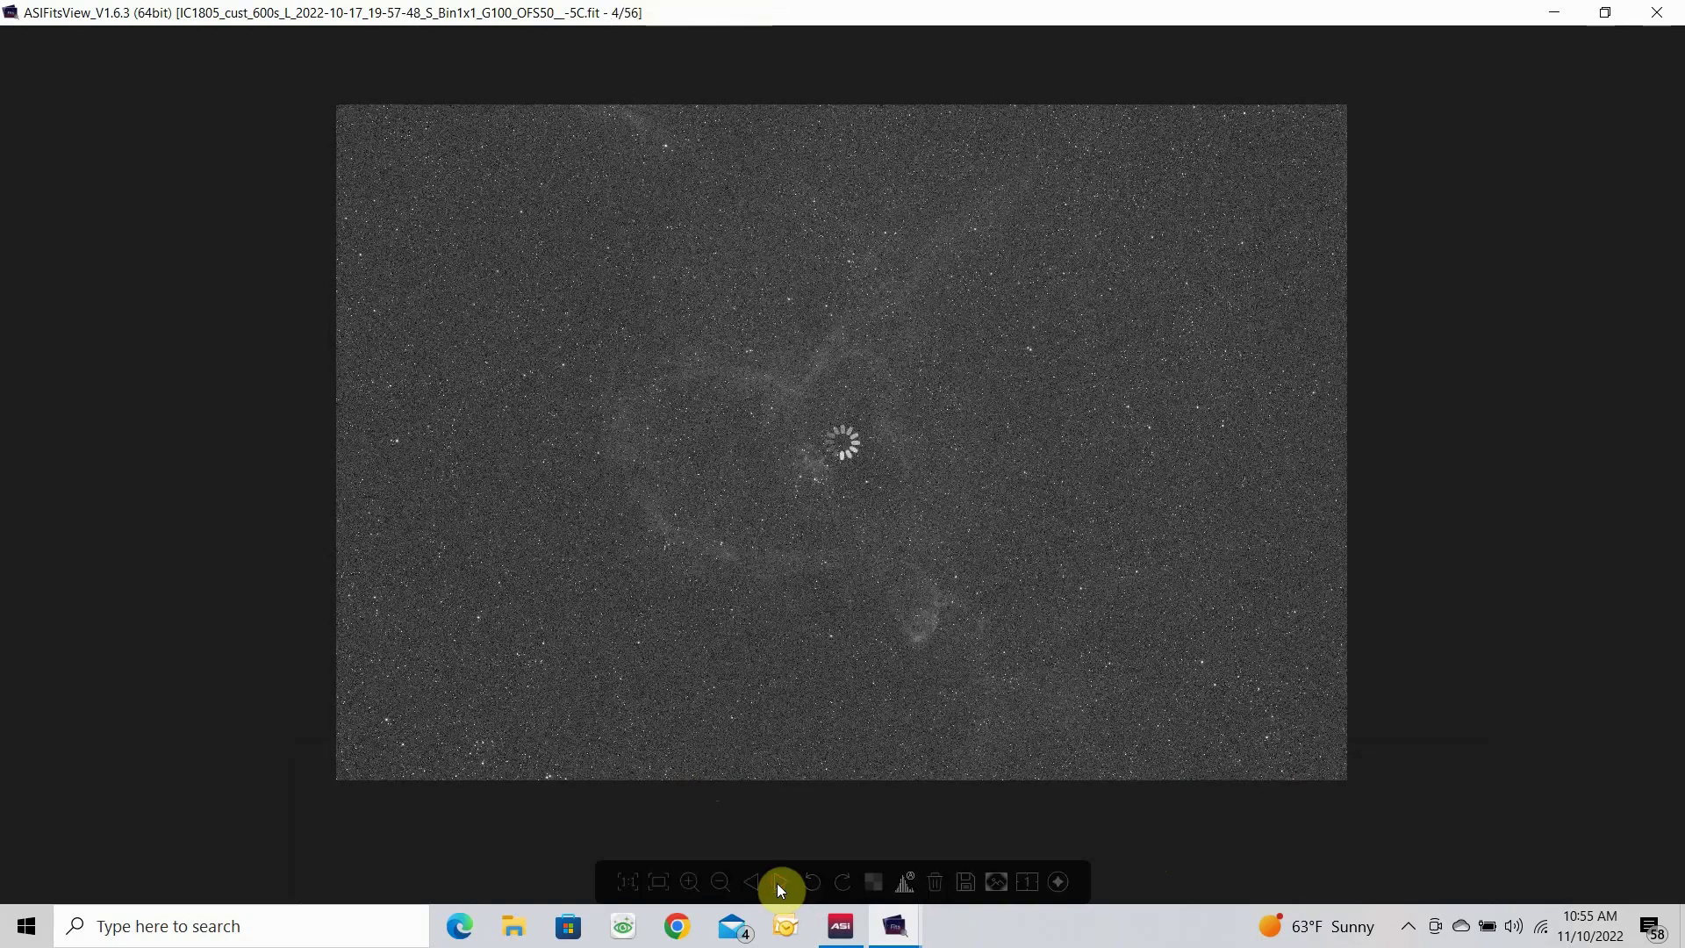
{"action": "left_click", "coordinate": [778, 886]}
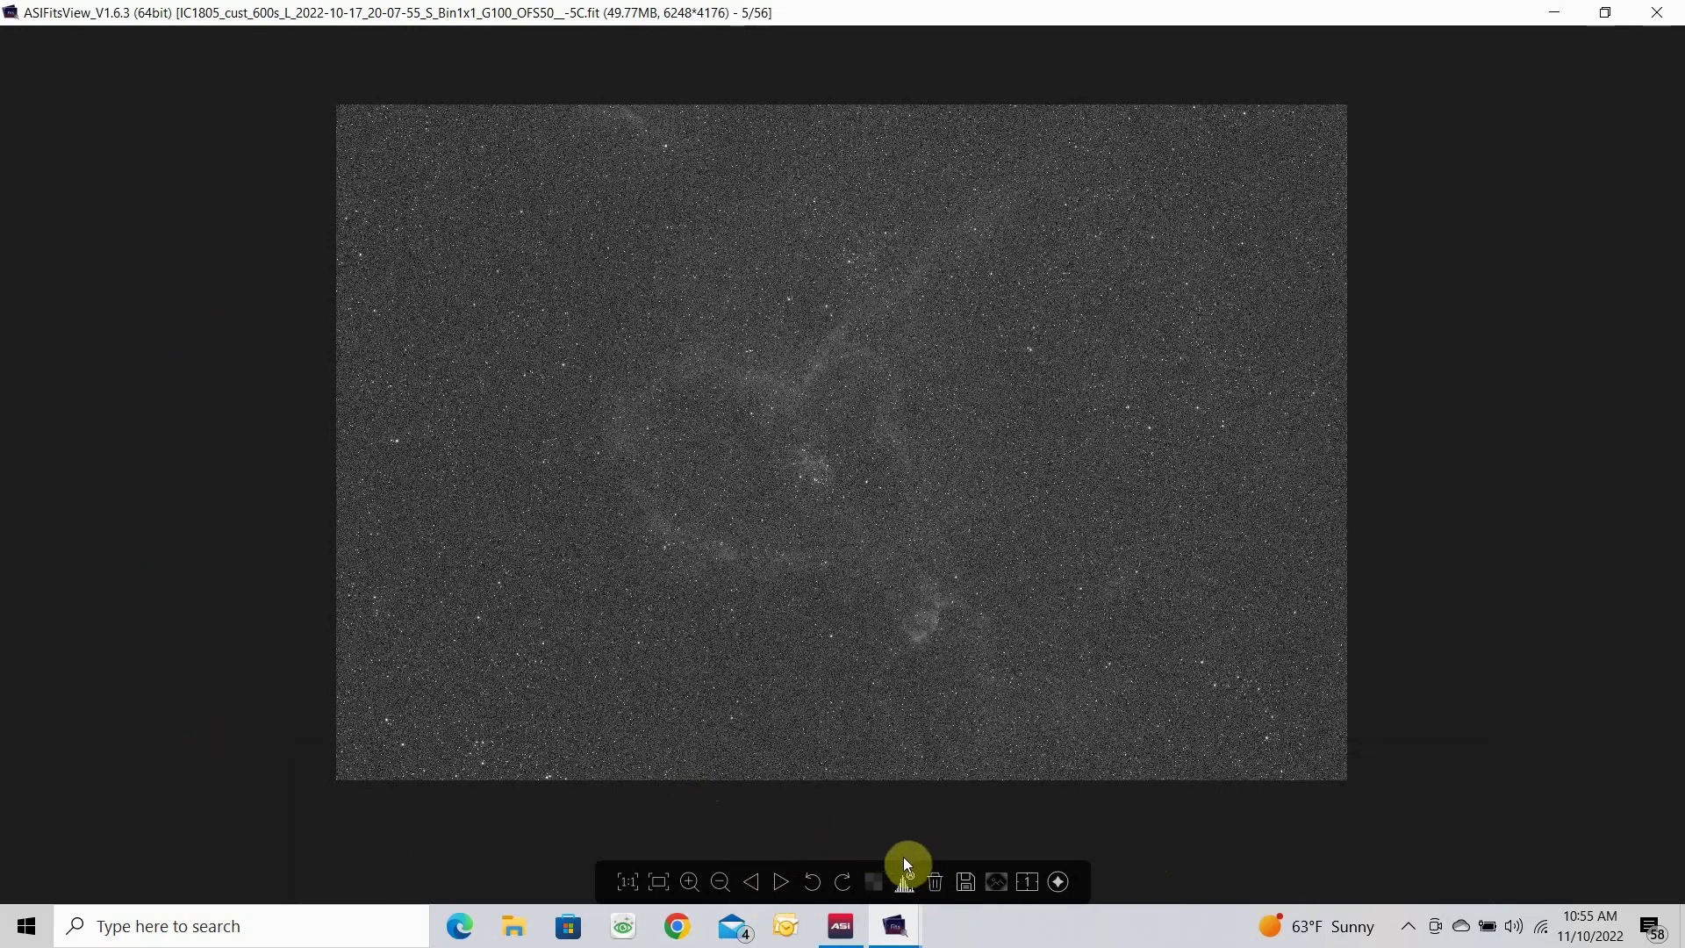
Step: Switch to the IC1805 O-filter frames and browse forward from frame 1 to examine the oxygen signal
{"action": "mouse_move", "coordinate": [895, 925]}
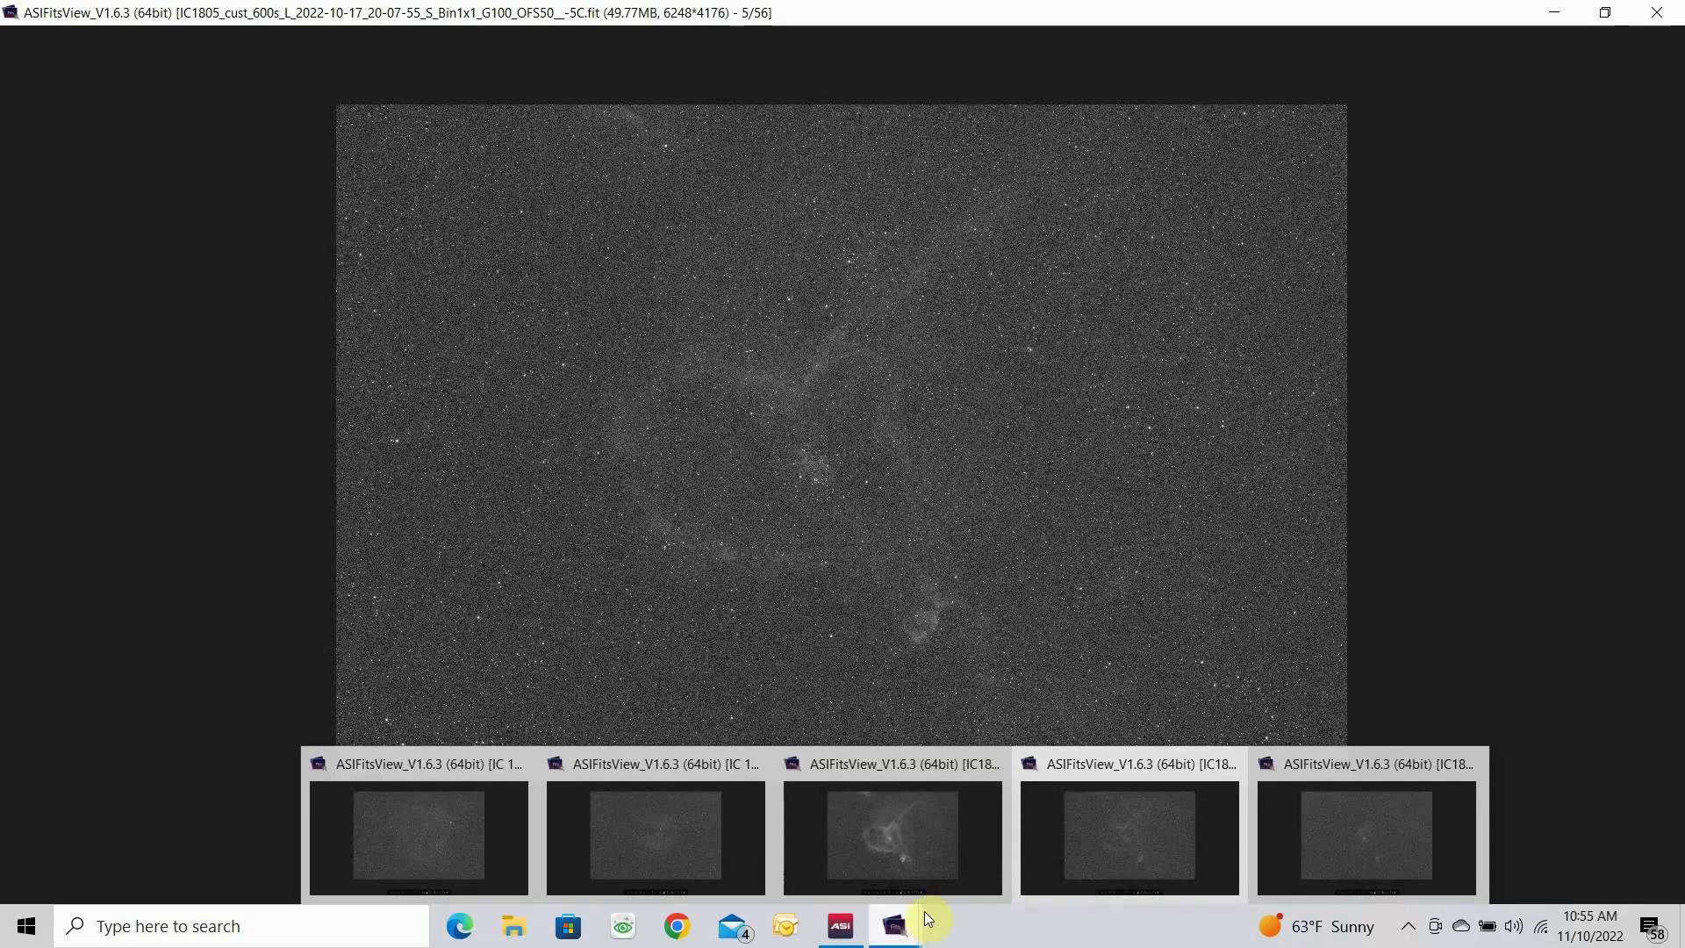
{"action": "left_click", "coordinate": [1376, 848]}
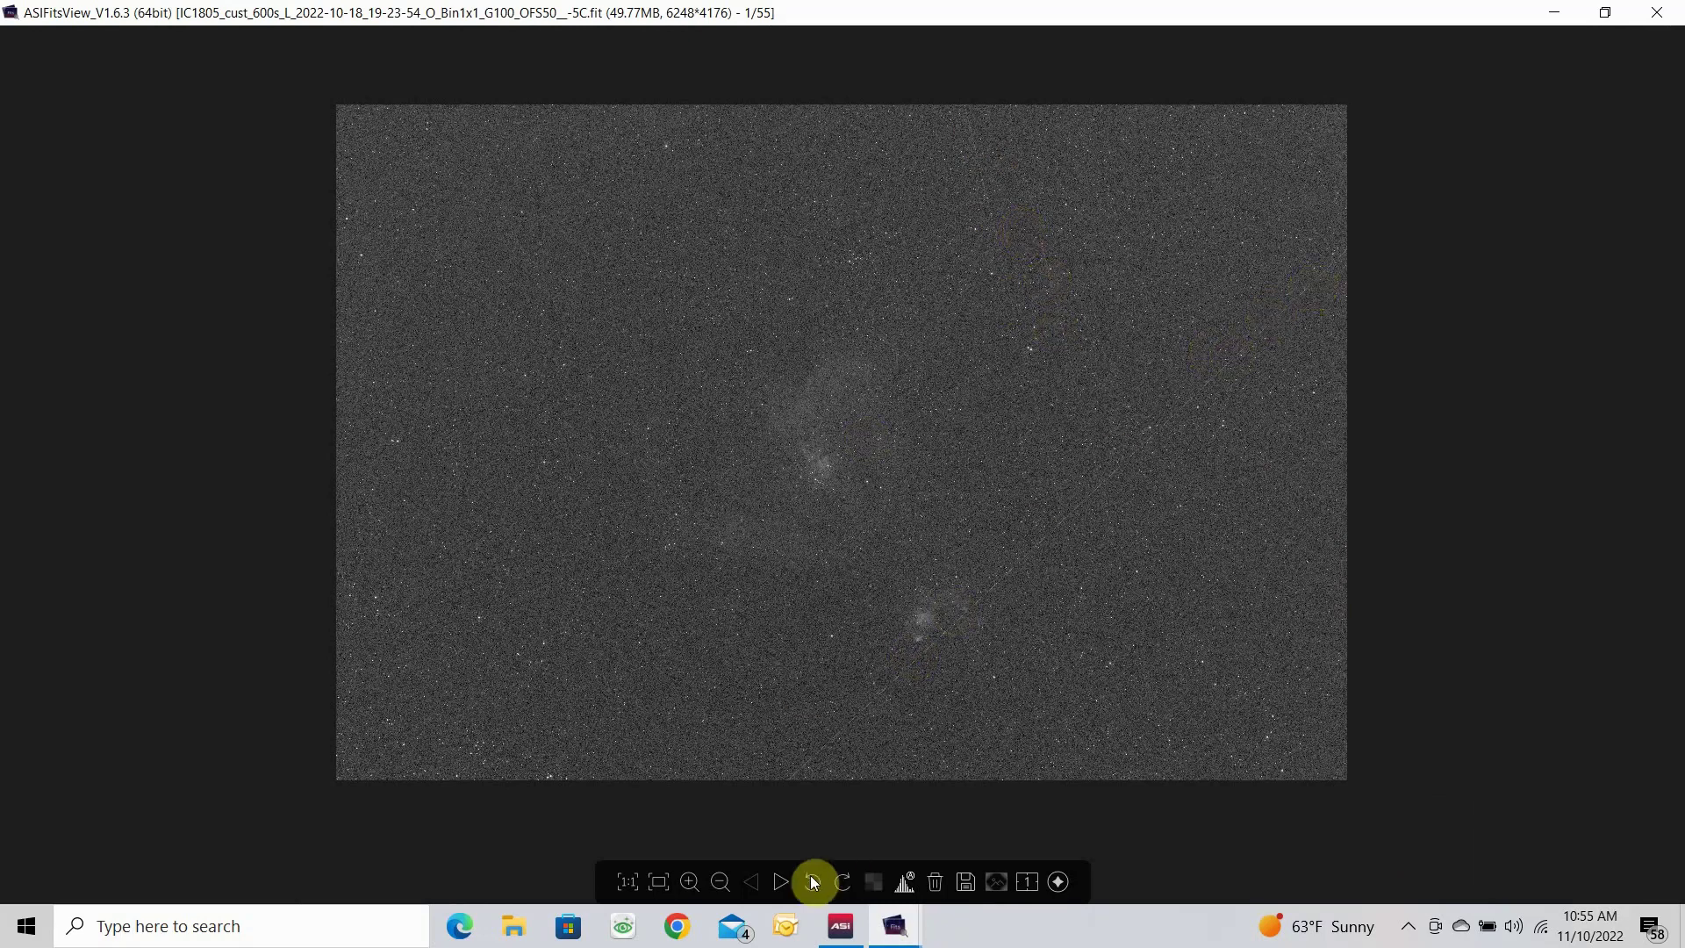
{"action": "left_click", "coordinate": [780, 883]}
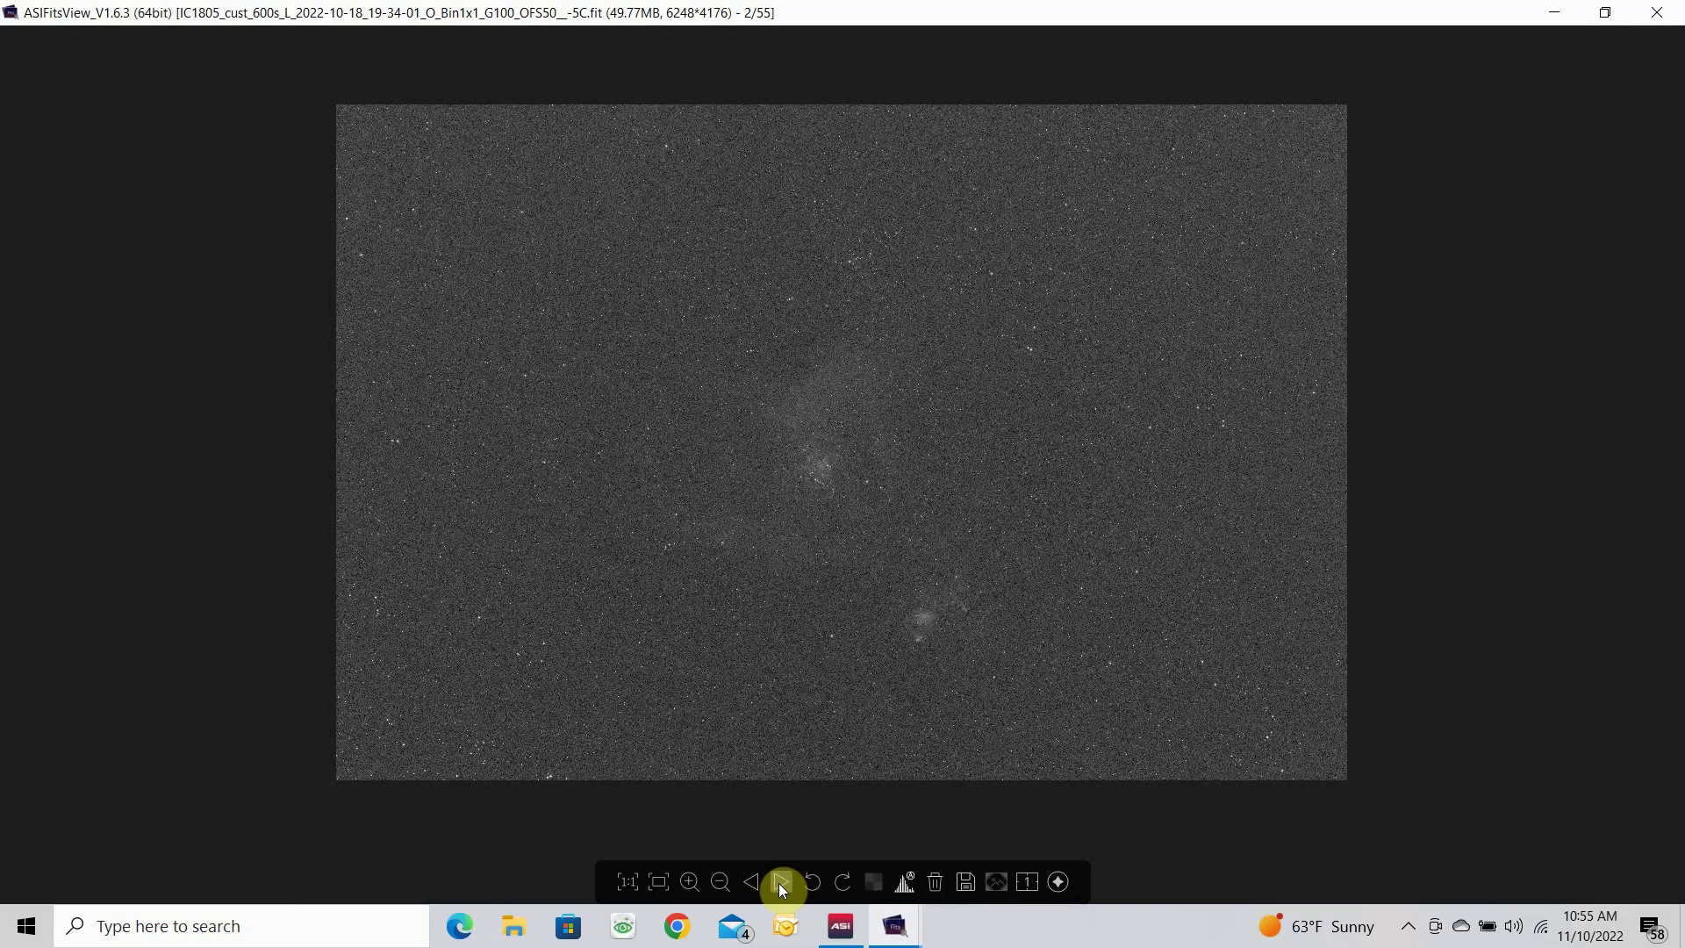
{"action": "left_click", "coordinate": [779, 883]}
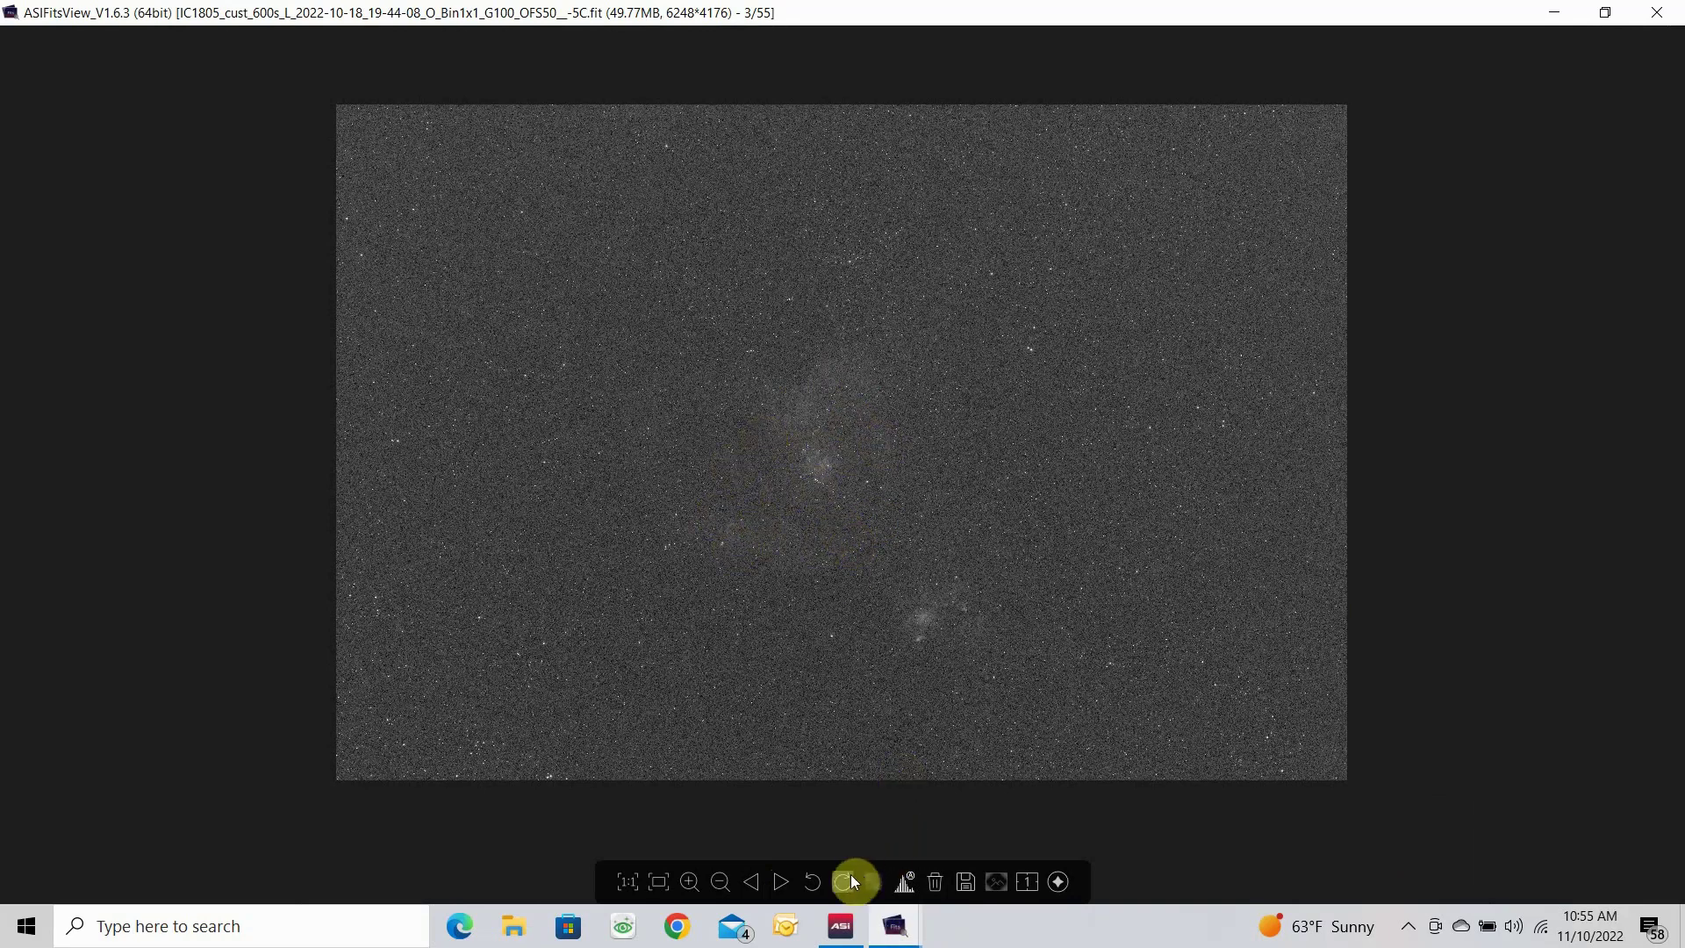
{"action": "key", "text": "Right"}
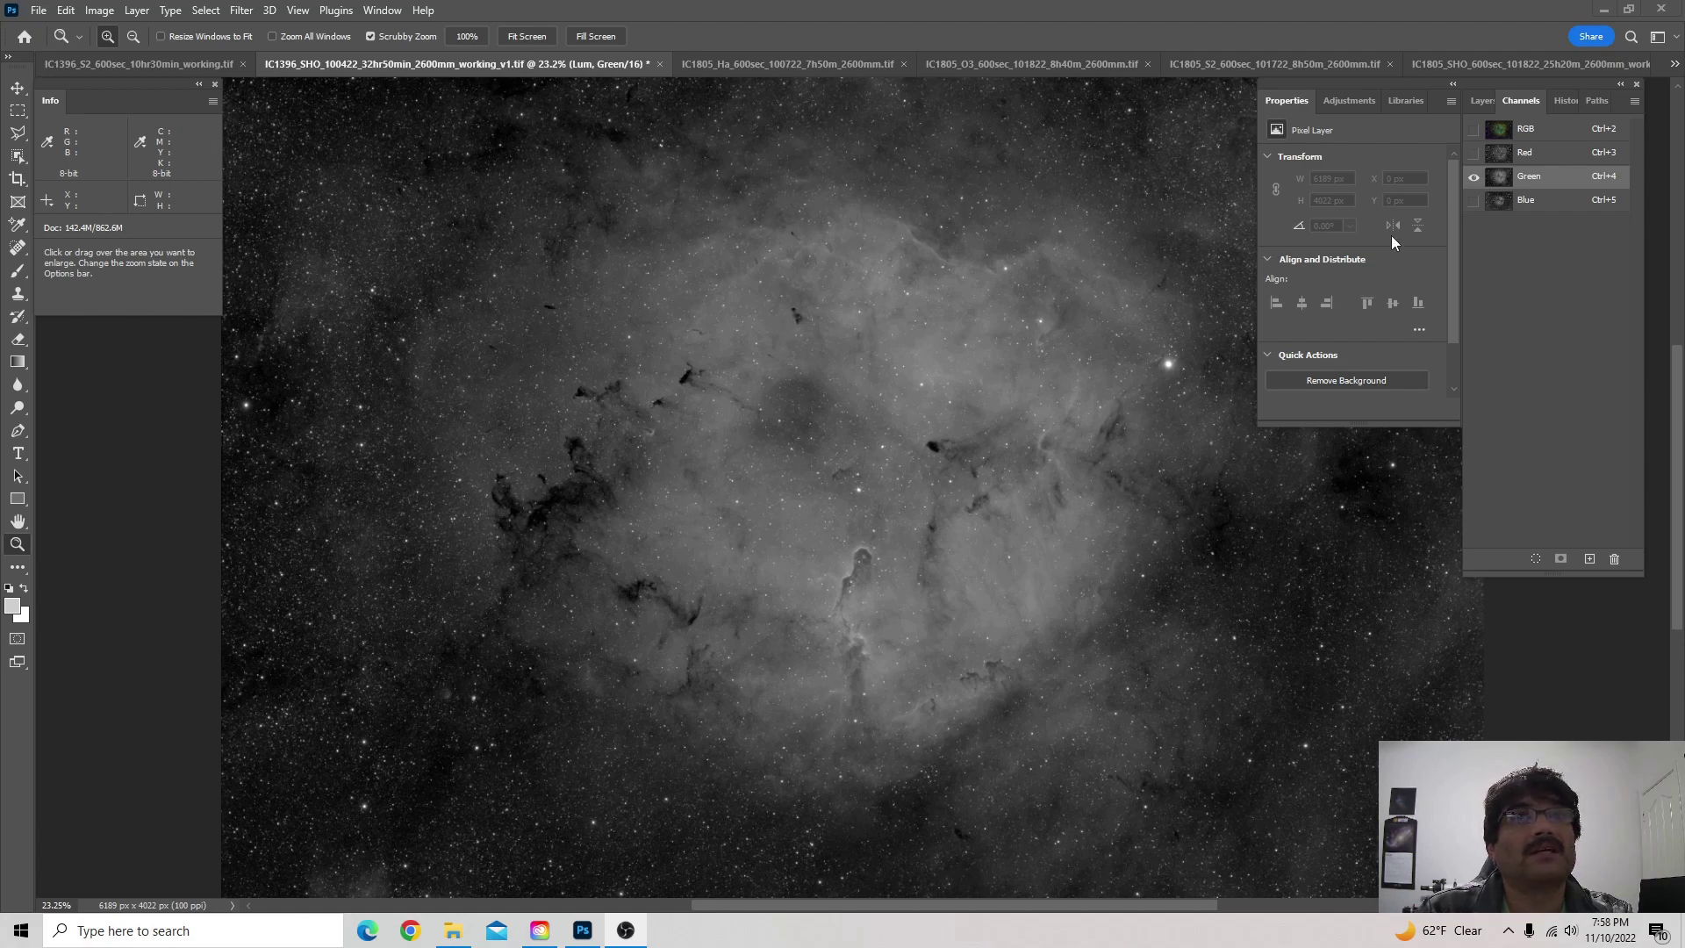
Step: In Photoshop, view the Red and Blue channels of the IC1396 SHO image individually, and show the RGB composite
{"action": "left_click", "coordinate": [1546, 154]}
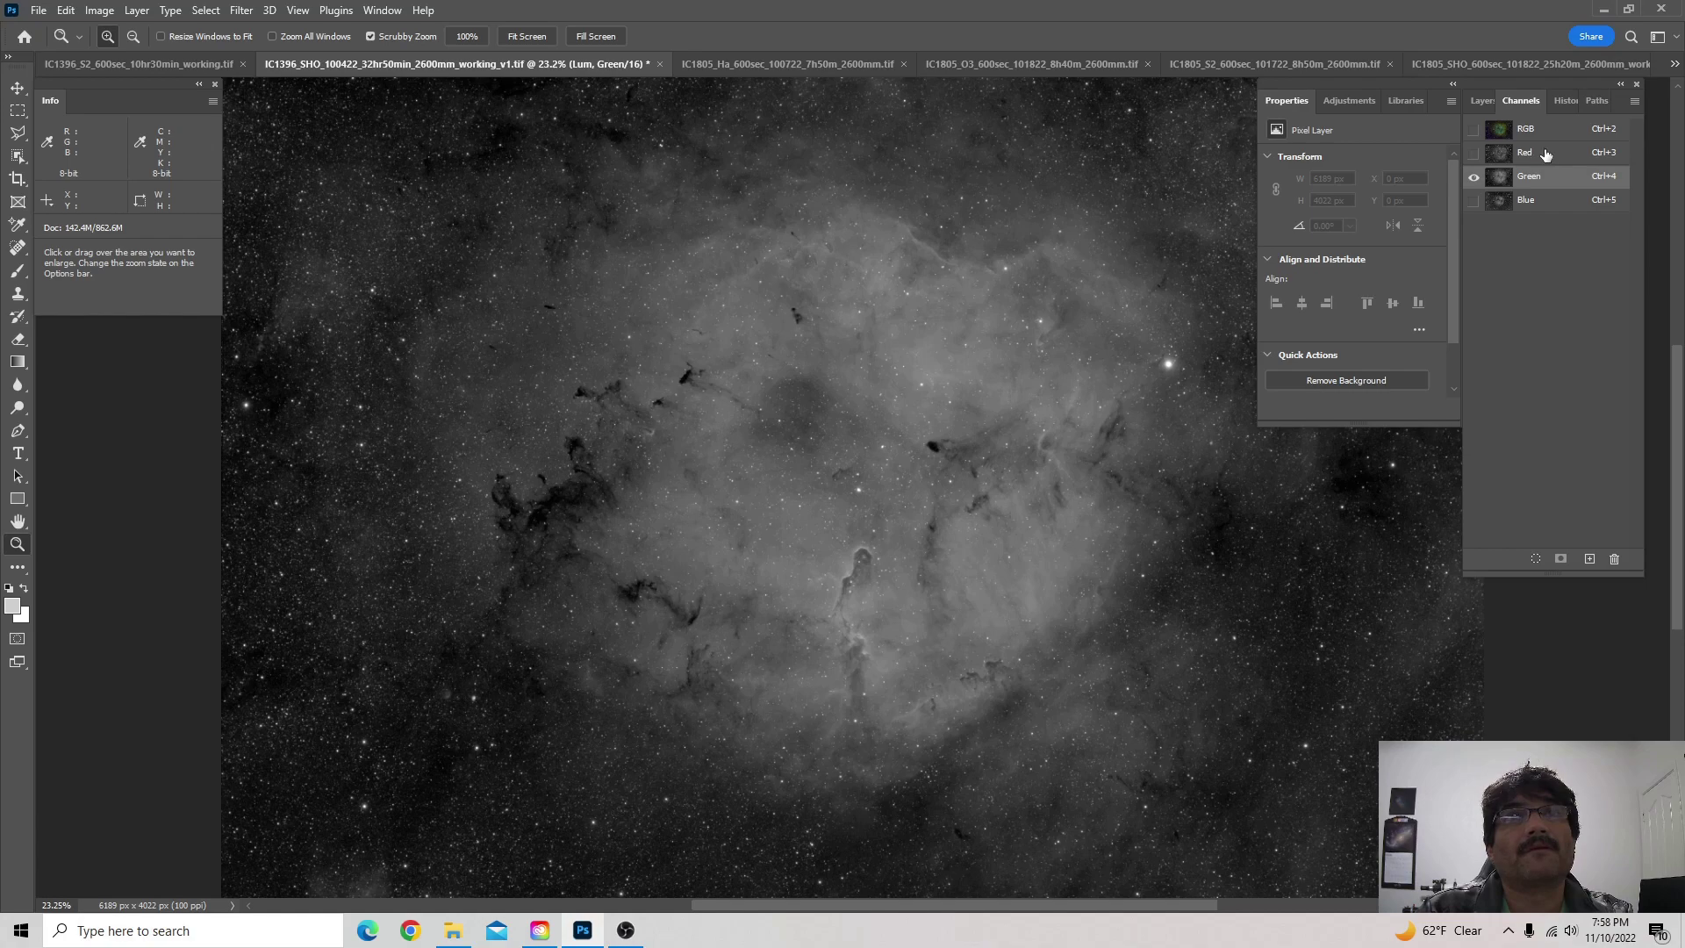
{"action": "left_click", "coordinate": [1544, 154]}
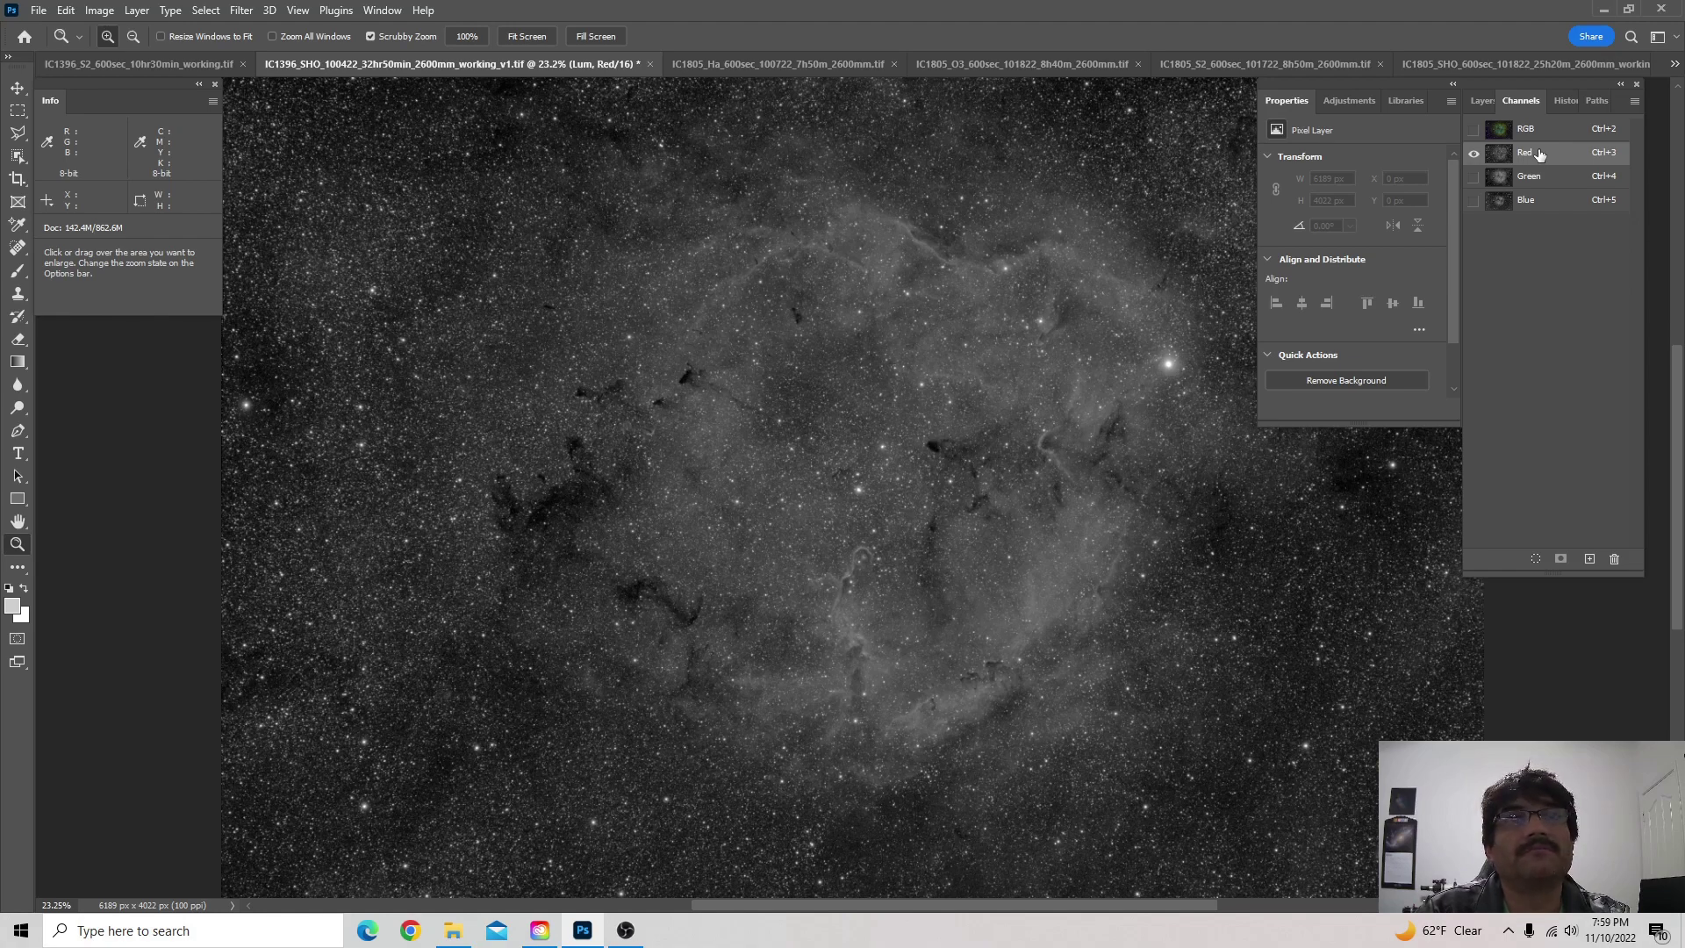
{"action": "left_click", "coordinate": [1528, 201]}
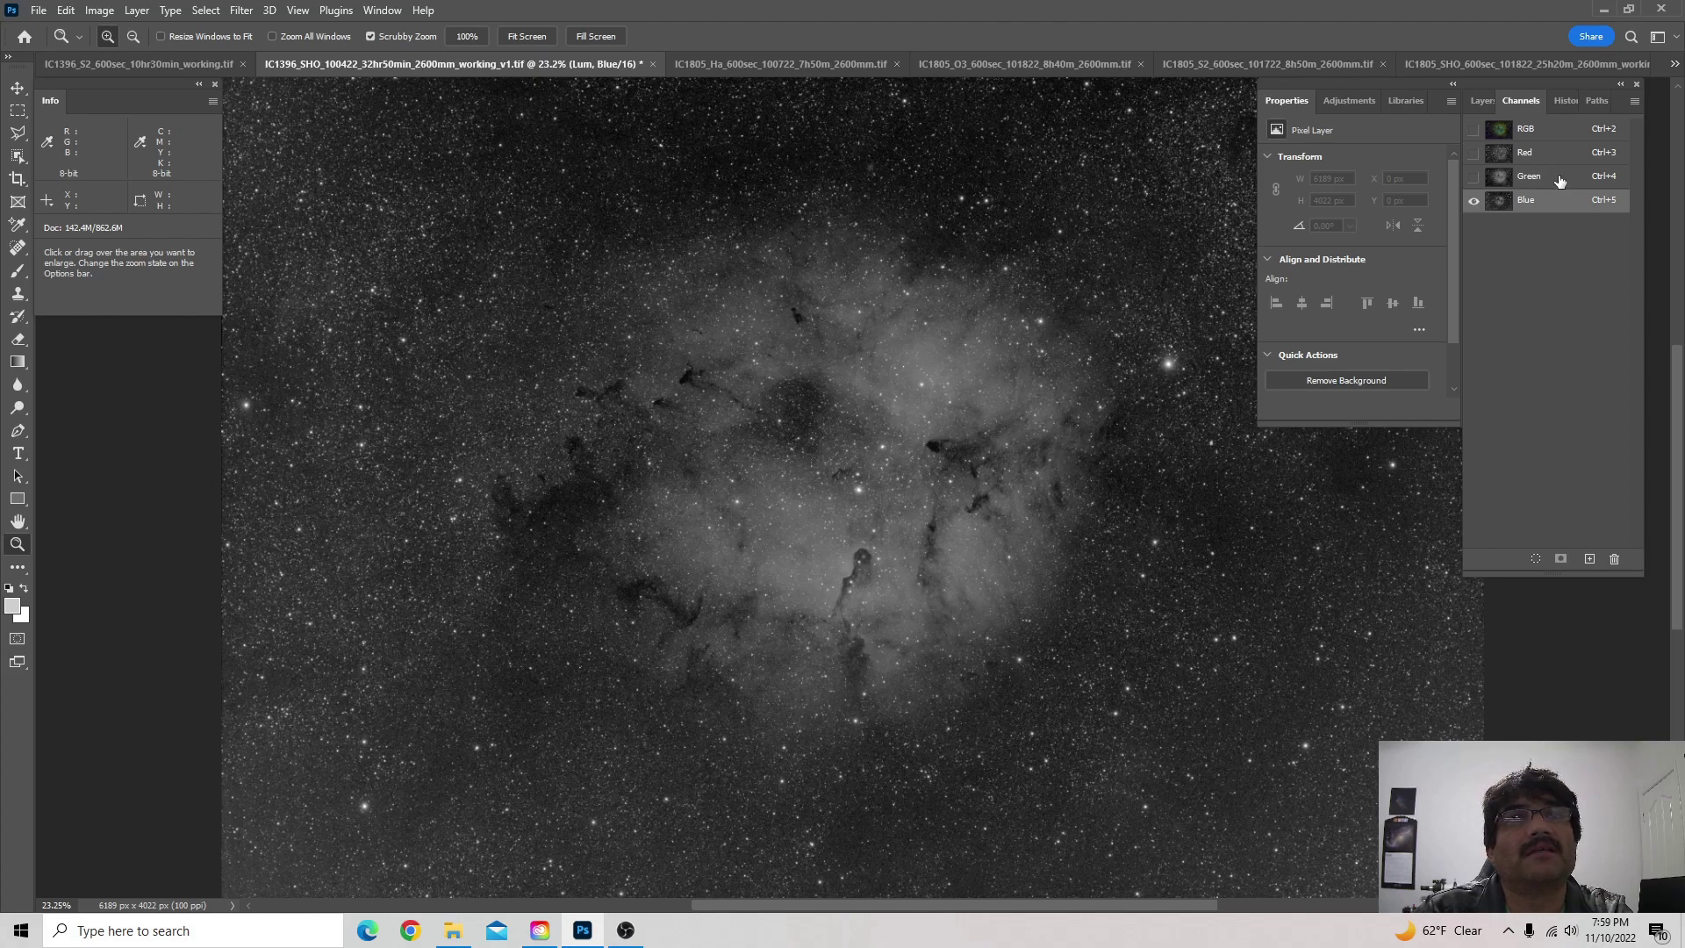
{"action": "left_click", "coordinate": [1474, 130]}
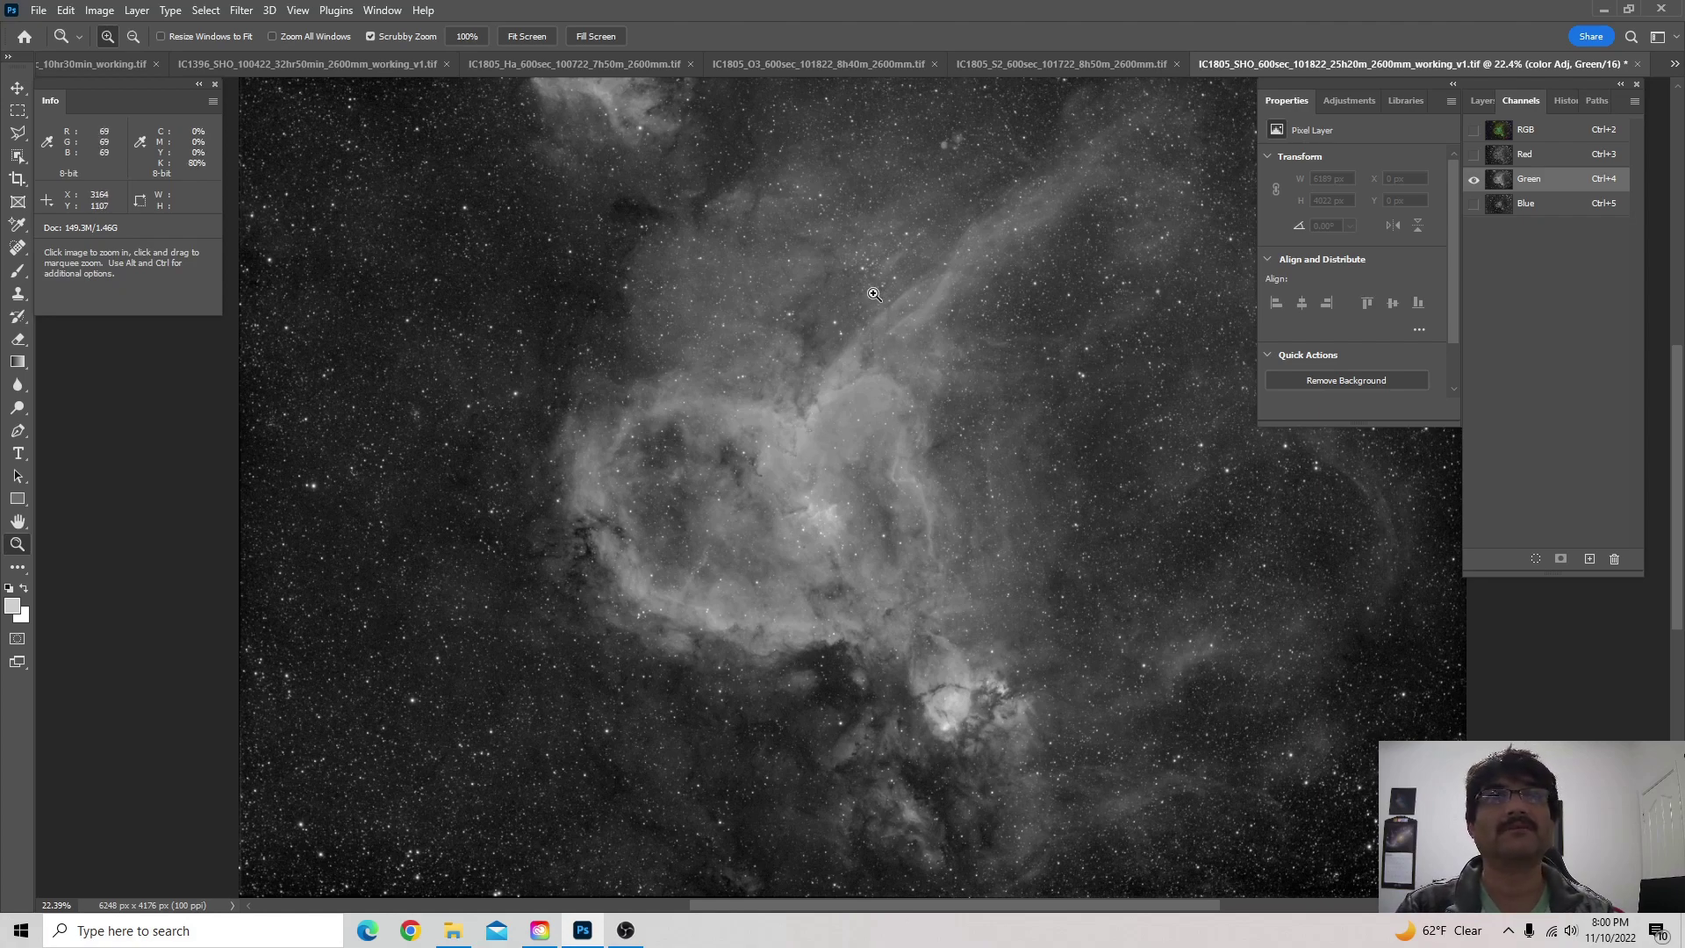
Step: View the Red and Blue channels of the IC1805 SHO image individually, and show all channels as the RGB composite
{"action": "left_click", "coordinate": [1548, 157]}
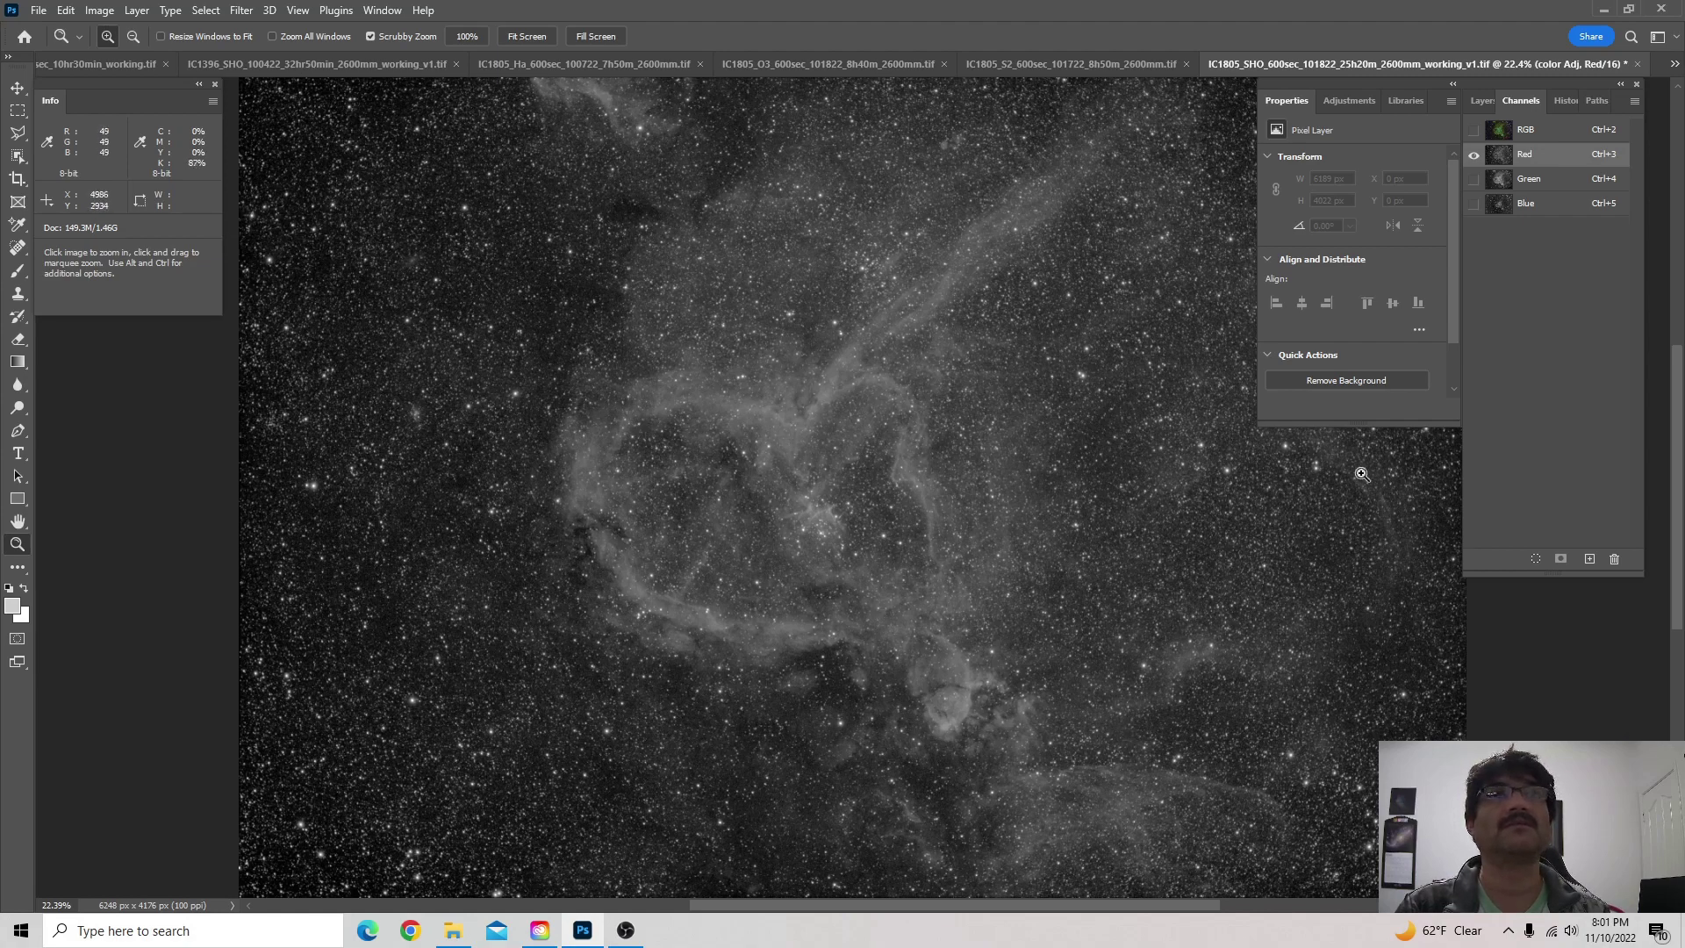
{"action": "left_click", "coordinate": [1532, 207]}
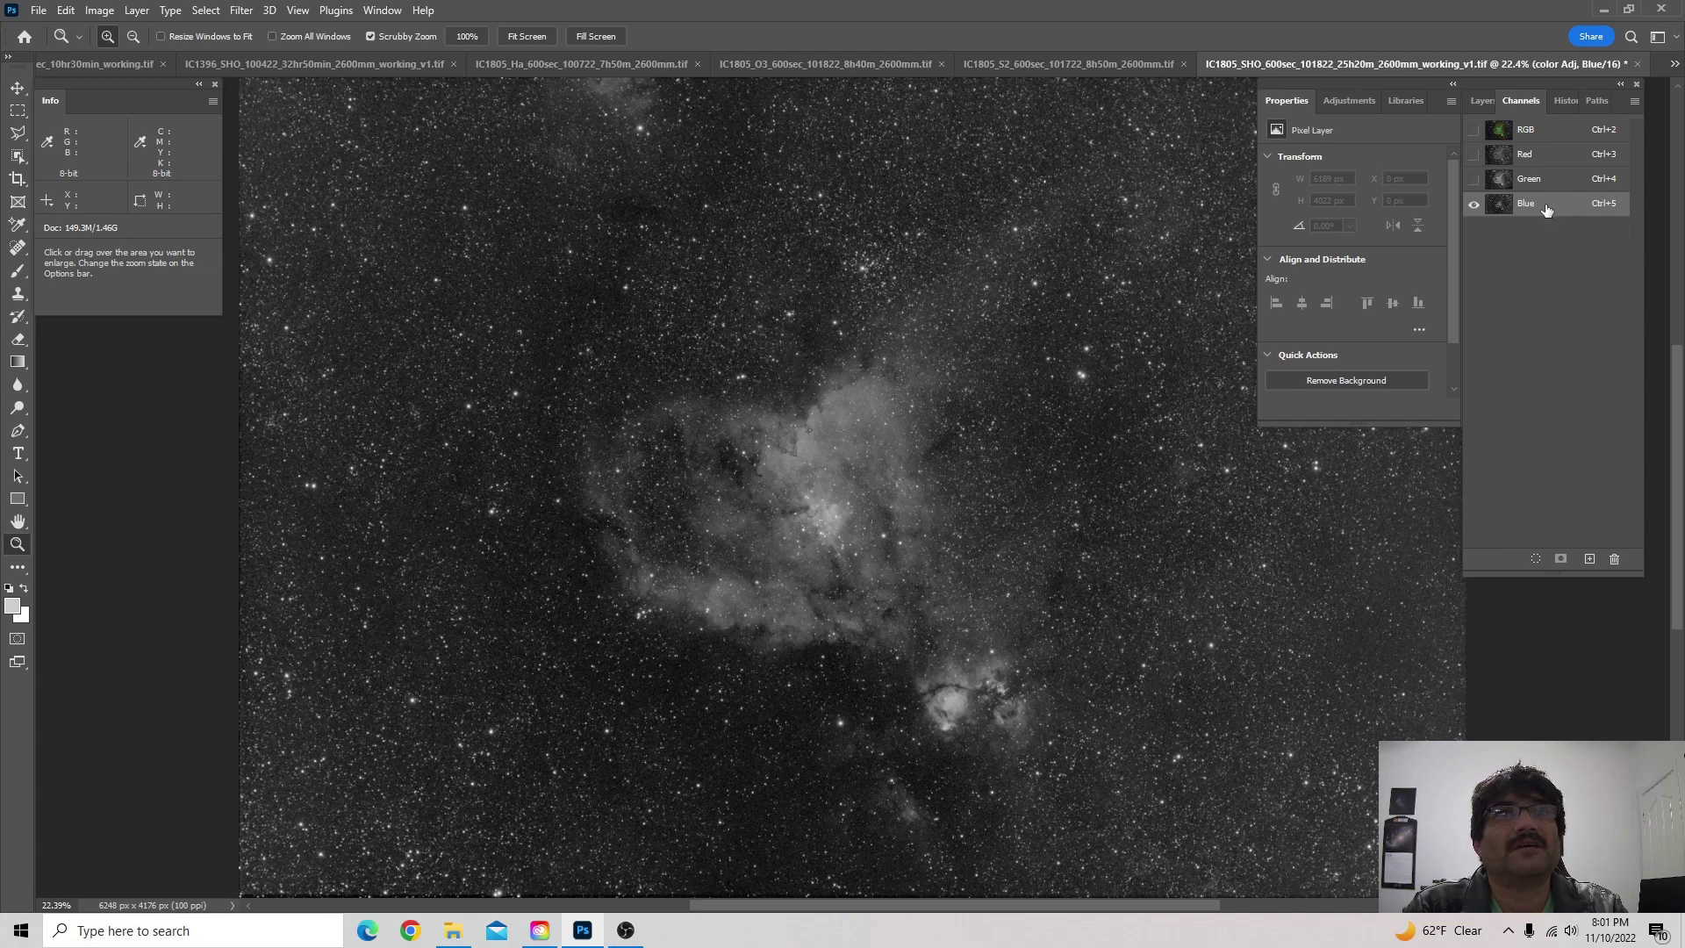
{"action": "left_click", "coordinate": [1473, 133]}
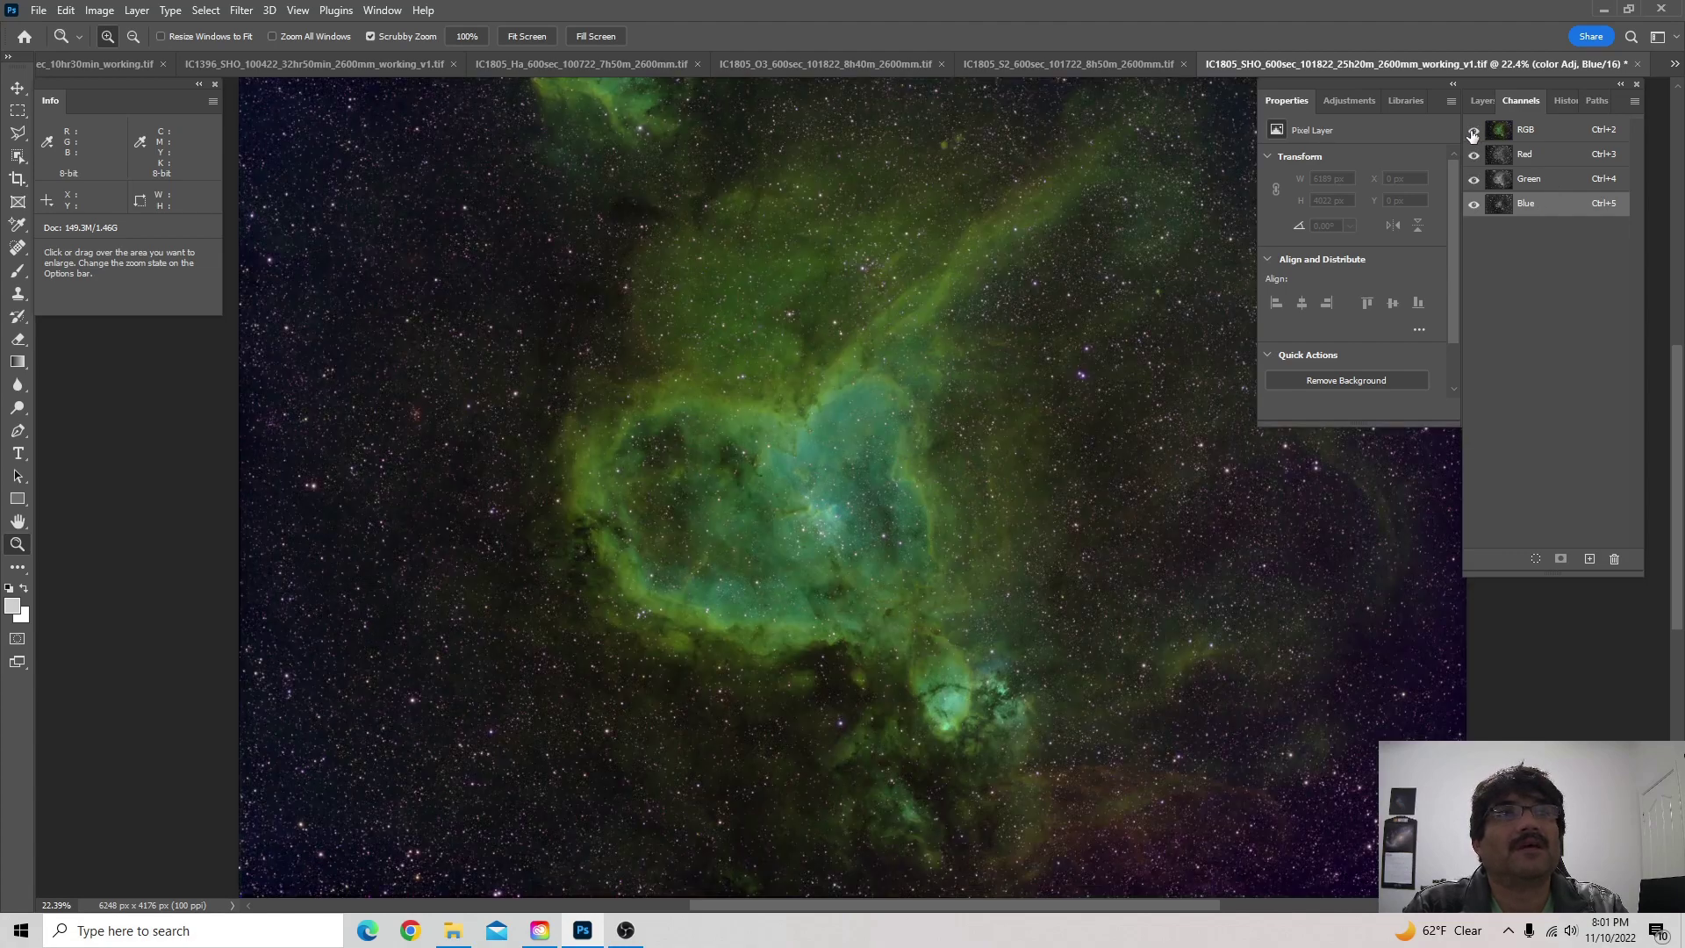